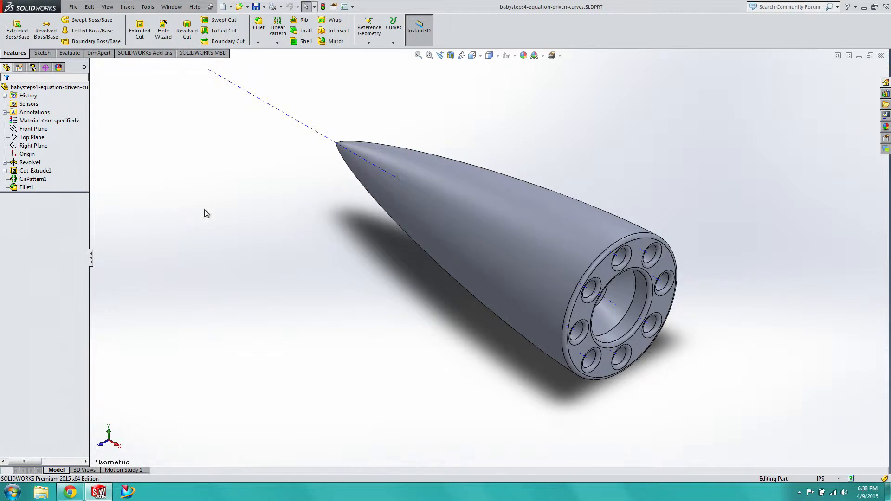
- Activate the PhotoView 360 add-in and start editing the whole part's appearance with the appearance library expanded
{"action": "left_click", "coordinate": [137, 56]}
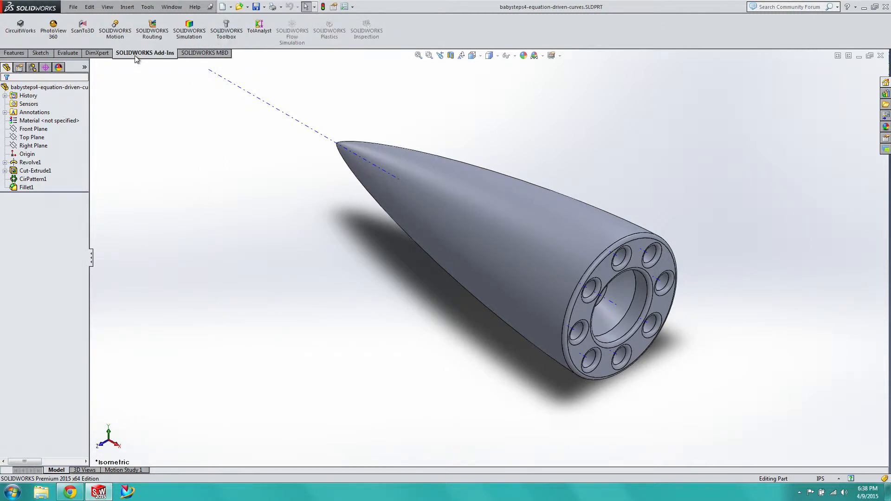
{"action": "left_click", "coordinate": [54, 37]}
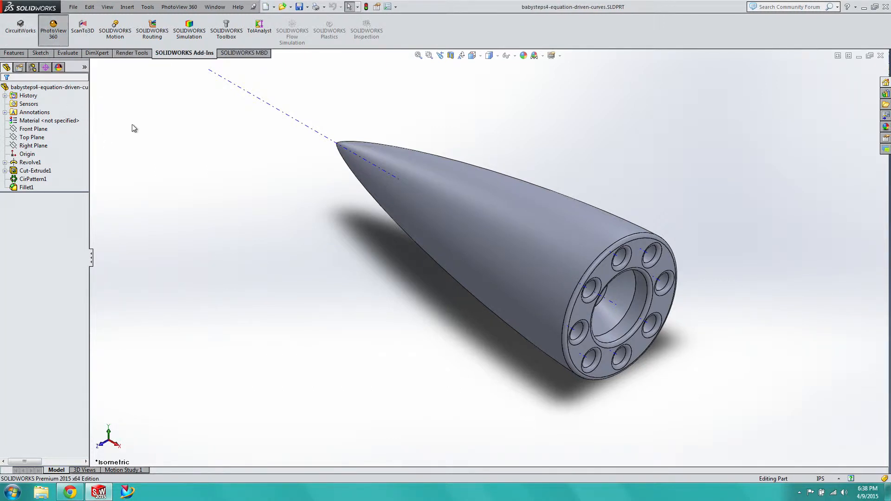
{"action": "left_click", "coordinate": [133, 52]}
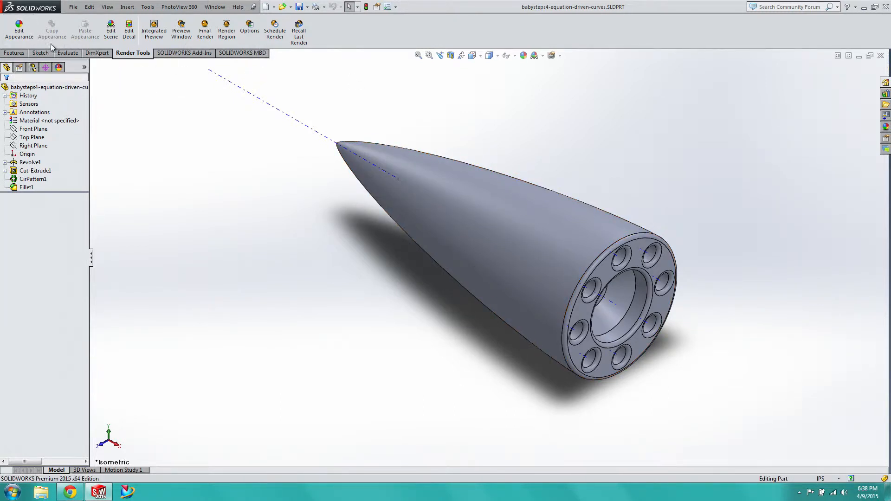
{"action": "left_click", "coordinate": [23, 36]}
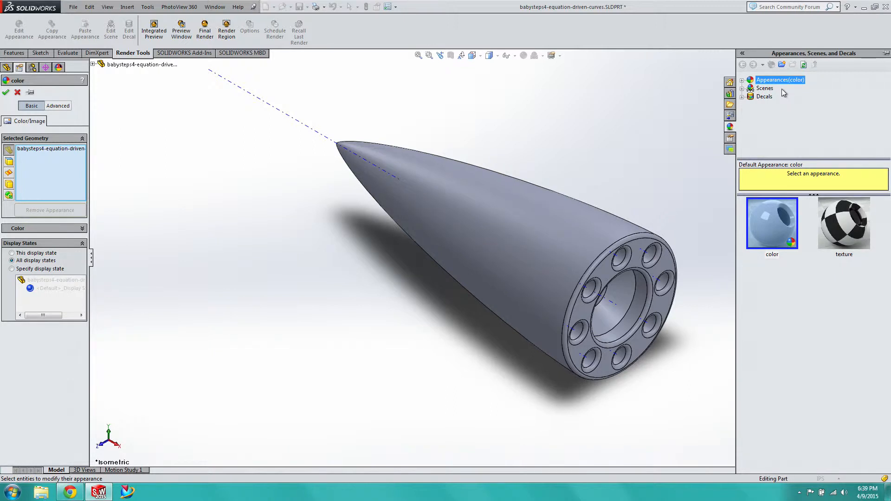
{"action": "left_click", "coordinate": [742, 80]}
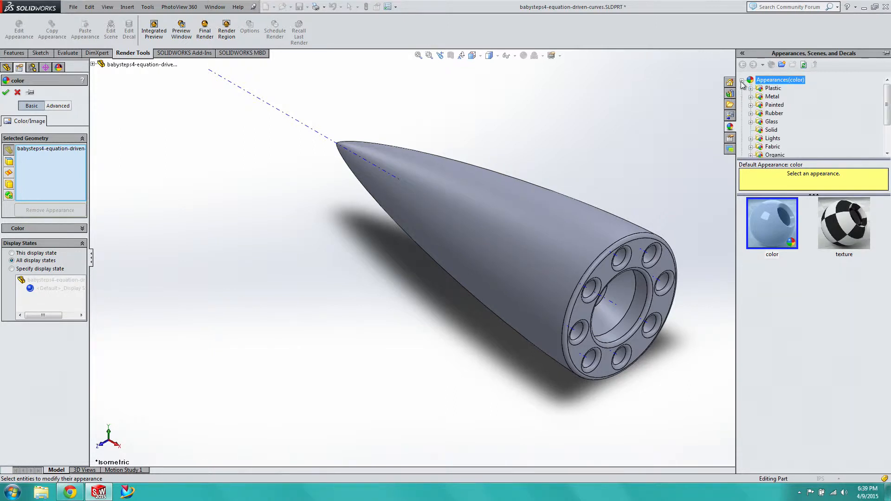
- Apply the polished oak 2d appearance from the organic wood library to the whole part
{"action": "scroll", "coordinate": [779, 117], "scroll_direction": "down", "scroll_amount": 3}
{"action": "scroll", "coordinate": [779, 116], "scroll_direction": "up", "scroll_amount": 3}
{"action": "scroll", "coordinate": [779, 116], "scroll_direction": "down", "scroll_amount": 3}
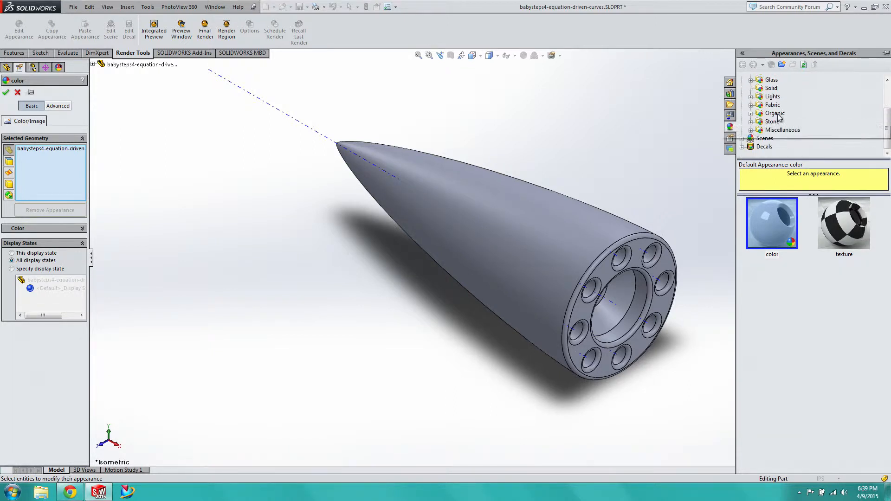
{"action": "scroll", "coordinate": [778, 116], "scroll_direction": "up", "scroll_amount": 3}
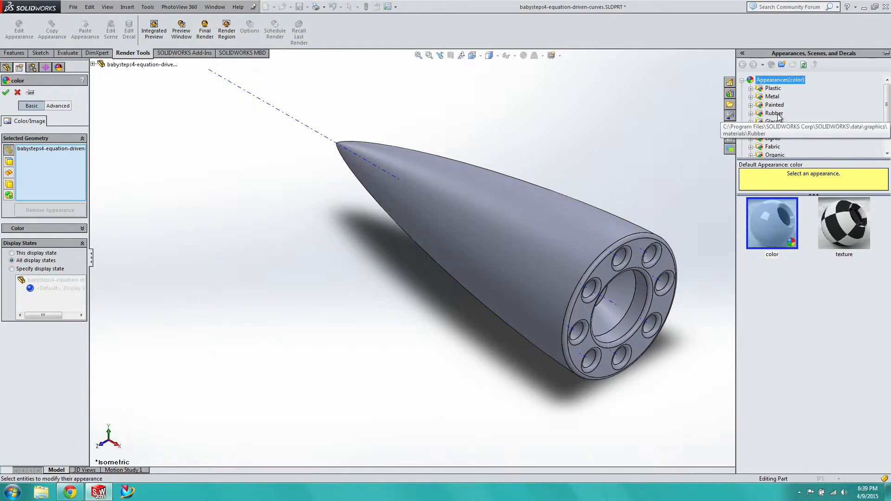
{"action": "scroll", "coordinate": [779, 116], "scroll_direction": "down", "scroll_amount": 1}
{"action": "scroll", "coordinate": [778, 116], "scroll_direction": "up", "scroll_amount": 1}
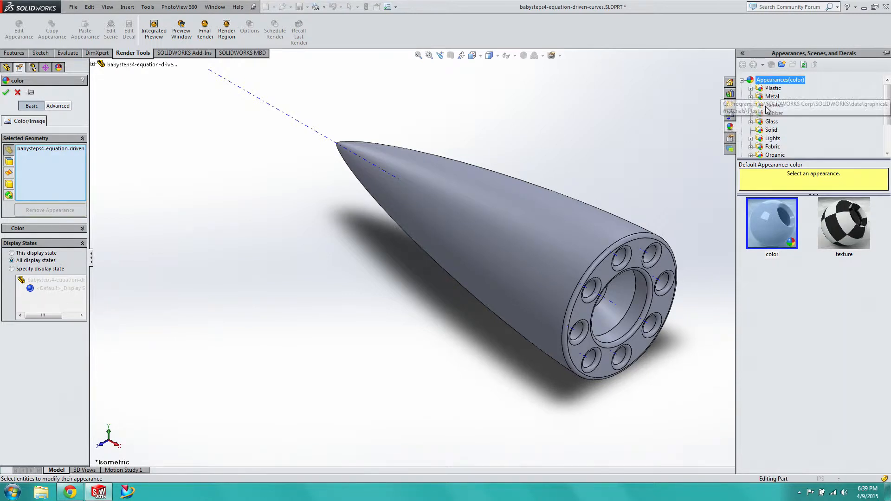
{"action": "scroll", "coordinate": [763, 125], "scroll_direction": "down", "scroll_amount": 1}
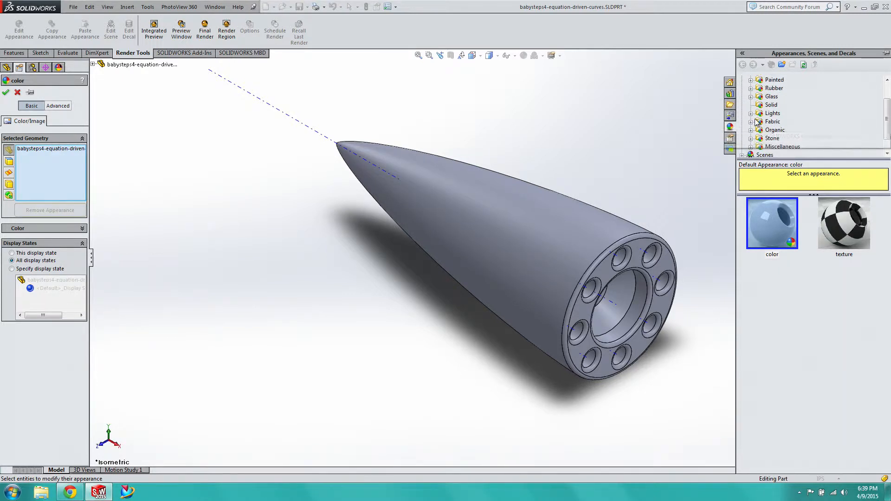
{"action": "left_click", "coordinate": [751, 130]}
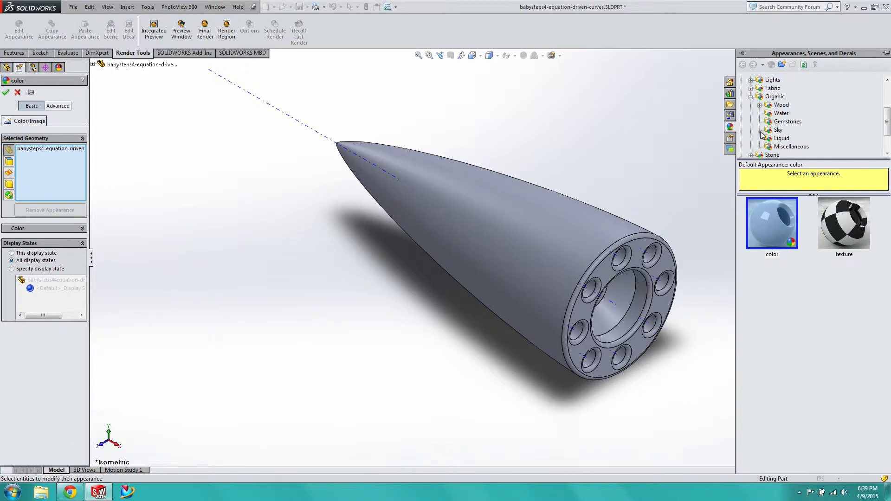
{"action": "left_click", "coordinate": [779, 107]}
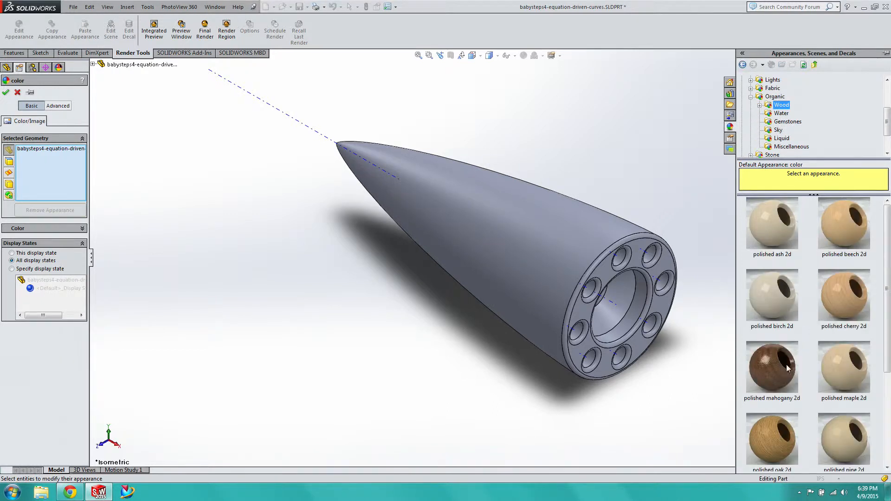
{"action": "left_click", "coordinate": [777, 439]}
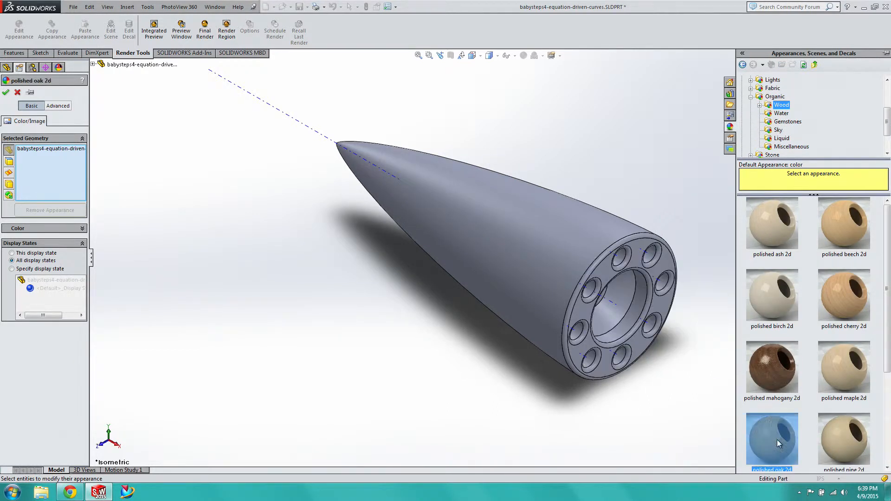
{"action": "mouse_move", "coordinate": [777, 439]}
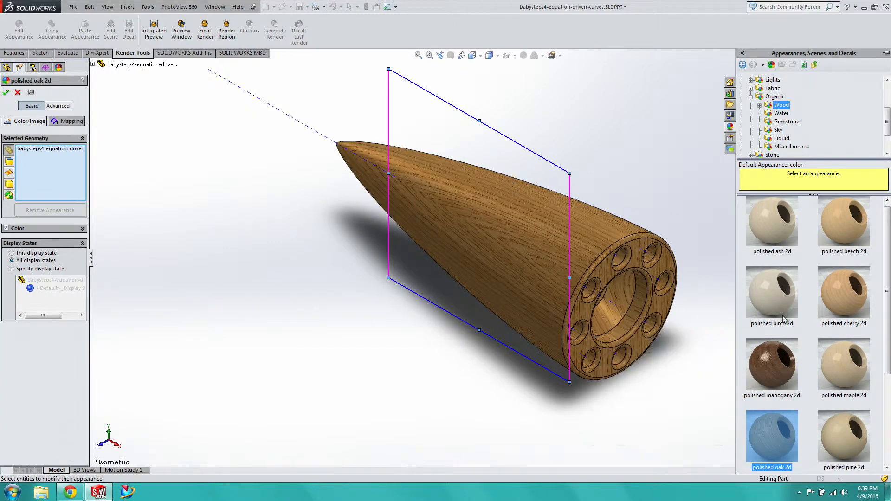
- Examine the composite appearances available in the plastic library
{"action": "scroll", "coordinate": [766, 116], "scroll_direction": "up", "scroll_amount": 3}
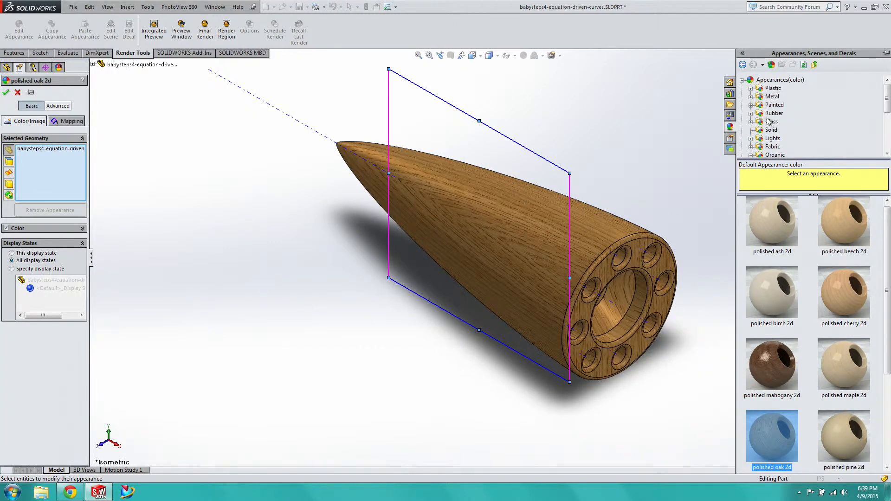
{"action": "left_click", "coordinate": [751, 88]}
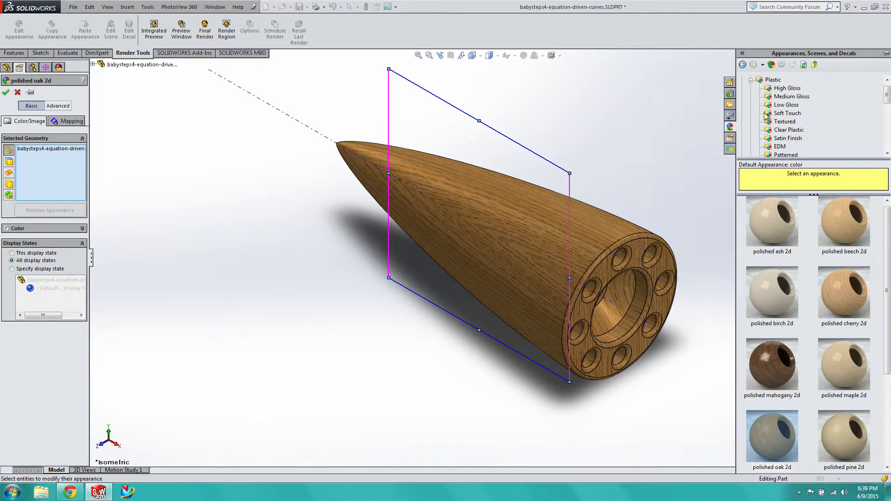
{"action": "scroll", "coordinate": [778, 135], "scroll_direction": "down", "scroll_amount": 1}
{"action": "left_click", "coordinate": [781, 139]}
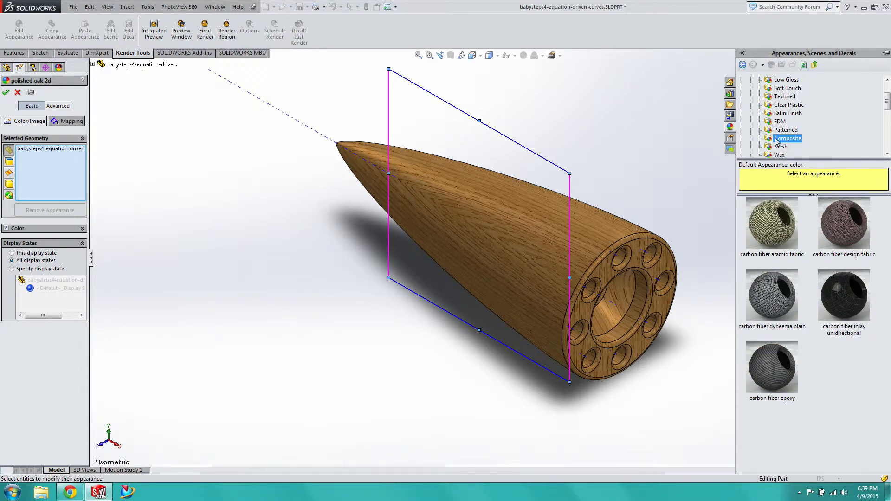
{"action": "scroll", "coordinate": [778, 141], "scroll_direction": "up", "scroll_amount": 1}
{"action": "scroll", "coordinate": [782, 95], "scroll_direction": "up", "scroll_amount": 1}
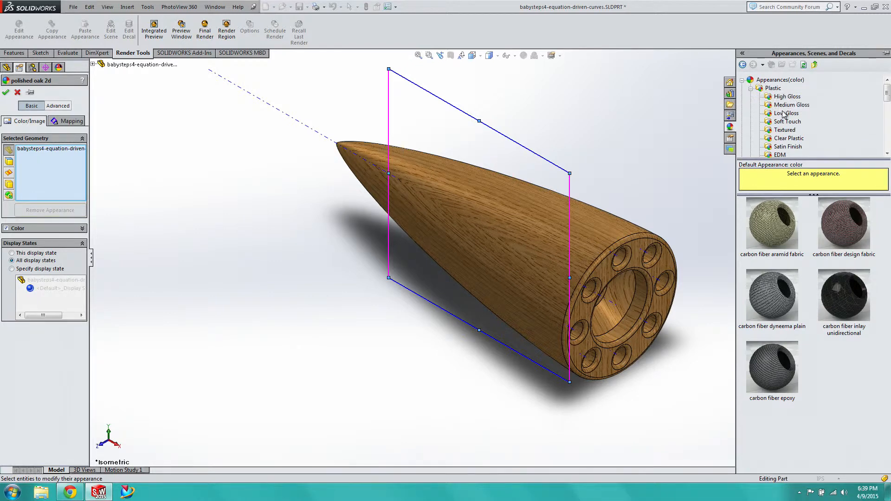
{"action": "left_click", "coordinate": [750, 88]}
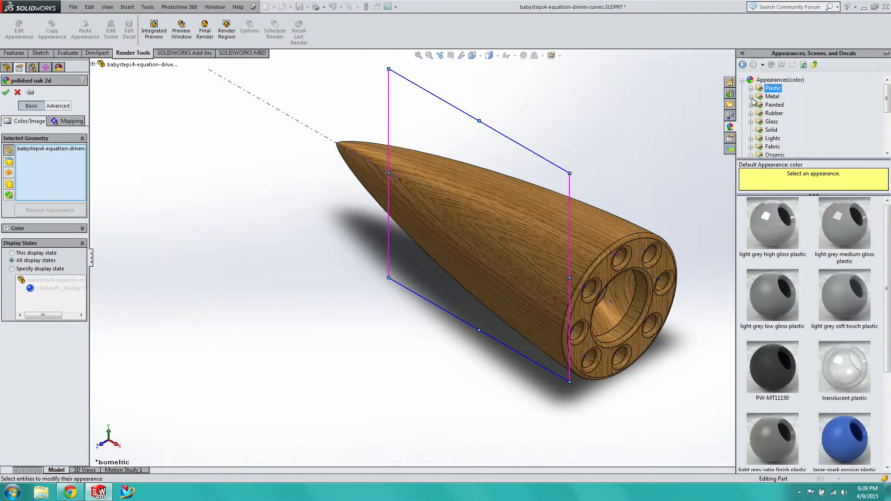
- Try the brushed aluminum coarse and polished aluminum appearances on the part, ending with polished aluminum
{"action": "left_click", "coordinate": [750, 96]}
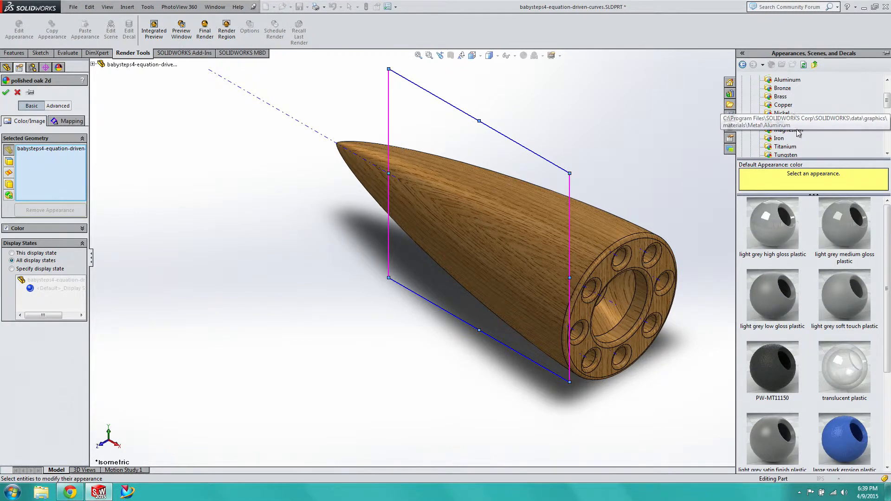
{"action": "left_click", "coordinate": [786, 105]}
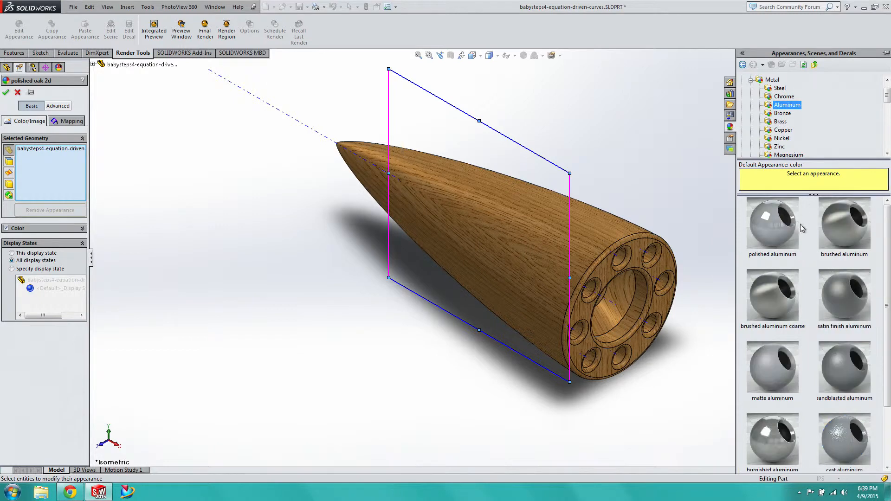
{"action": "left_click", "coordinate": [784, 283]}
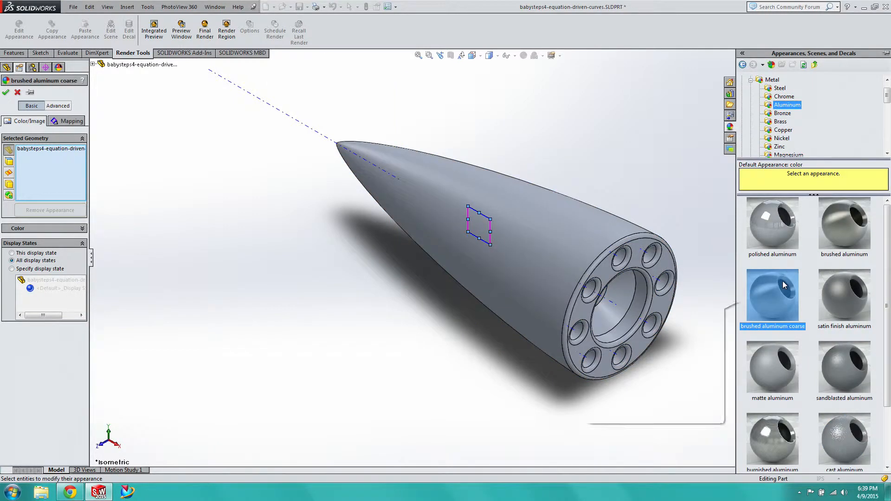
{"action": "left_click", "coordinate": [778, 232]}
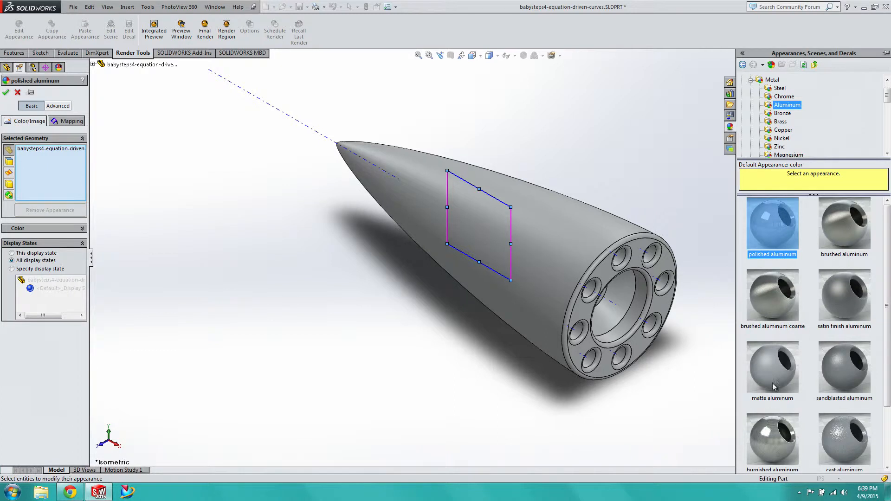
{"action": "left_click", "coordinate": [787, 296]}
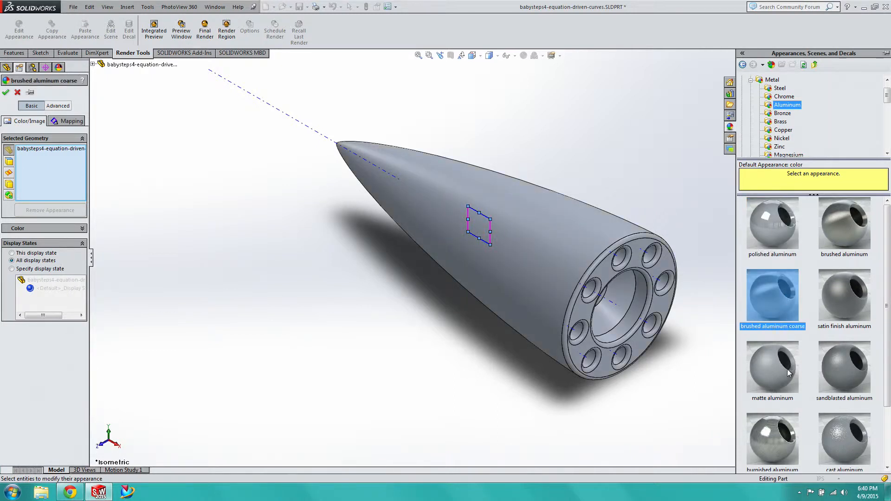
{"action": "left_click", "coordinate": [787, 238]}
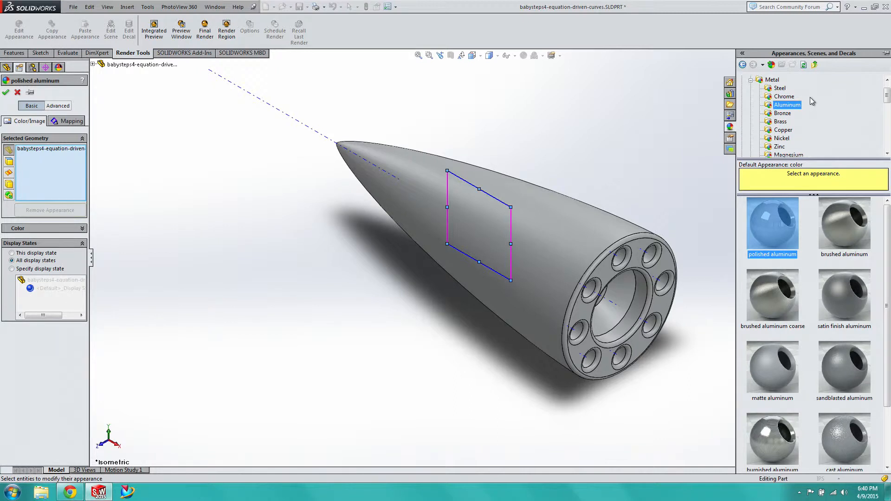
- Apply the carbon fiber epoxy appearance from the plastic composite library to the whole part and accept it
{"action": "left_click", "coordinate": [751, 80]}
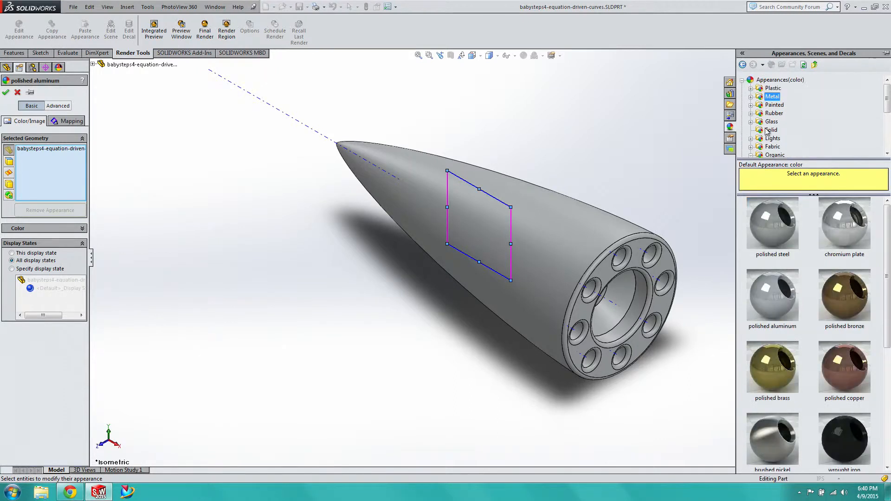
{"action": "left_click", "coordinate": [751, 89]}
{"action": "scroll", "coordinate": [792, 132], "scroll_direction": "down", "scroll_amount": 1}
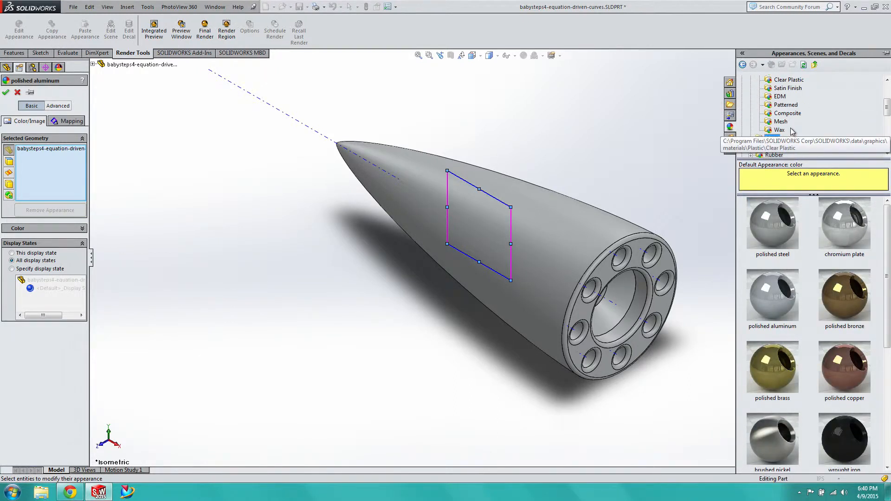
{"action": "scroll", "coordinate": [791, 130], "scroll_direction": "down", "scroll_amount": 1}
{"action": "left_click", "coordinate": [787, 113]}
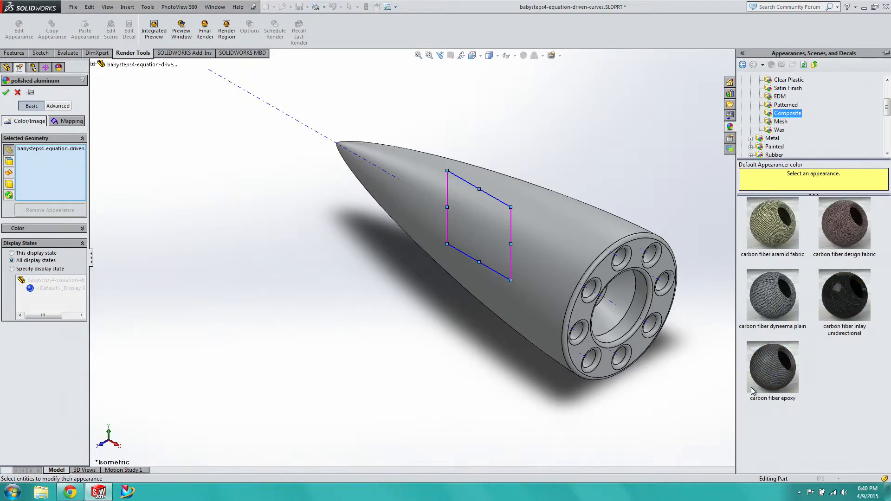
{"action": "mouse_move", "coordinate": [778, 359]}
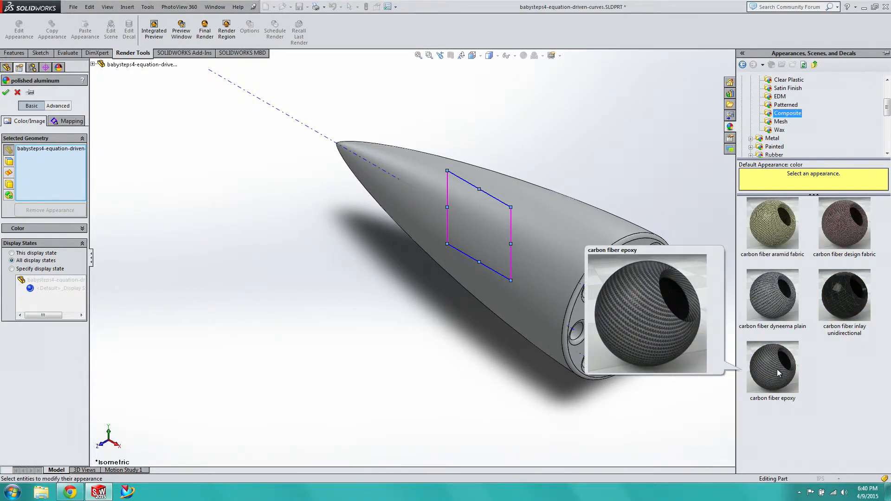
{"action": "left_click", "coordinate": [777, 369]}
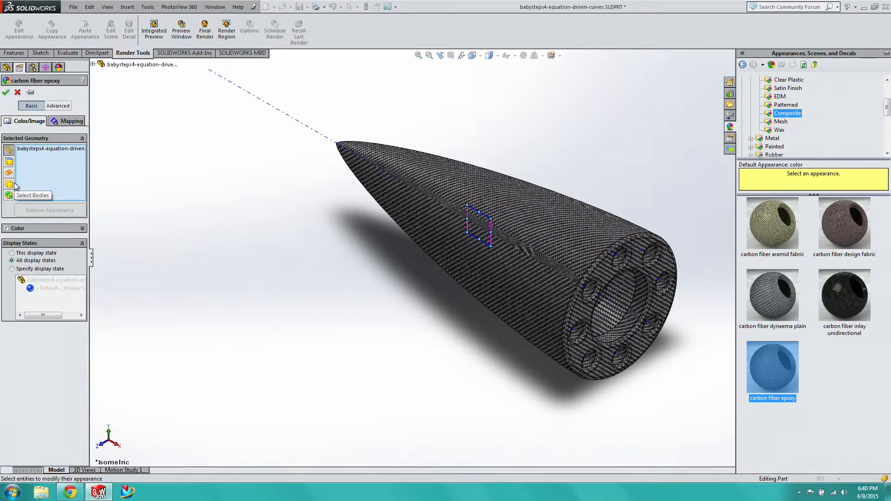
{"action": "left_click", "coordinate": [6, 92]}
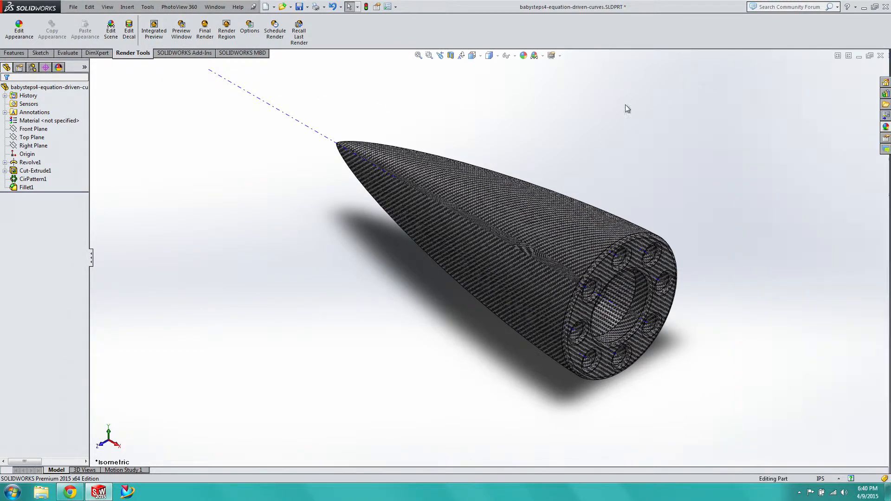
- Add a camera aimed at the part and move it above the nose's side, about 32.2 in from its target
{"action": "left_click", "coordinate": [126, 8]}
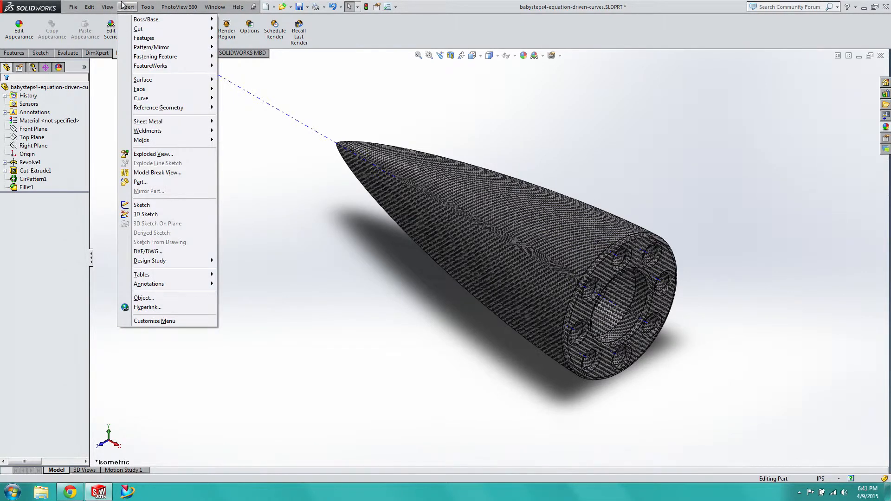
{"action": "mouse_move", "coordinate": [116, 5]}
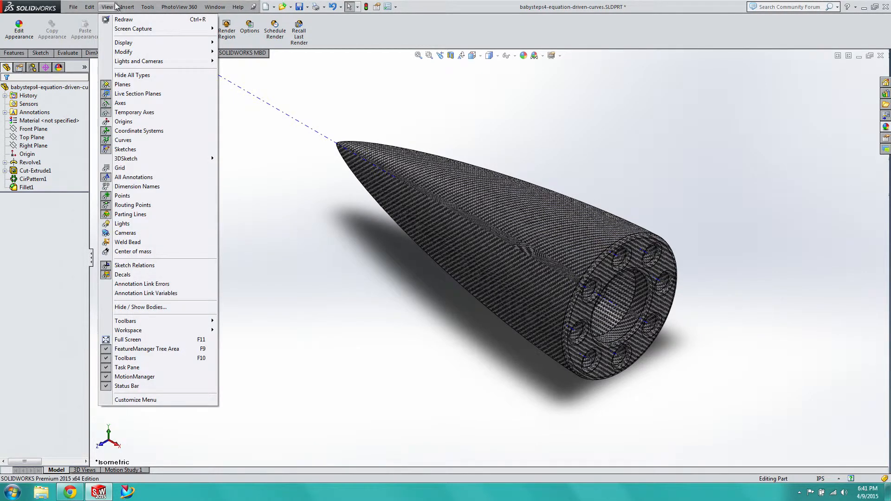
{"action": "mouse_move", "coordinate": [139, 60]}
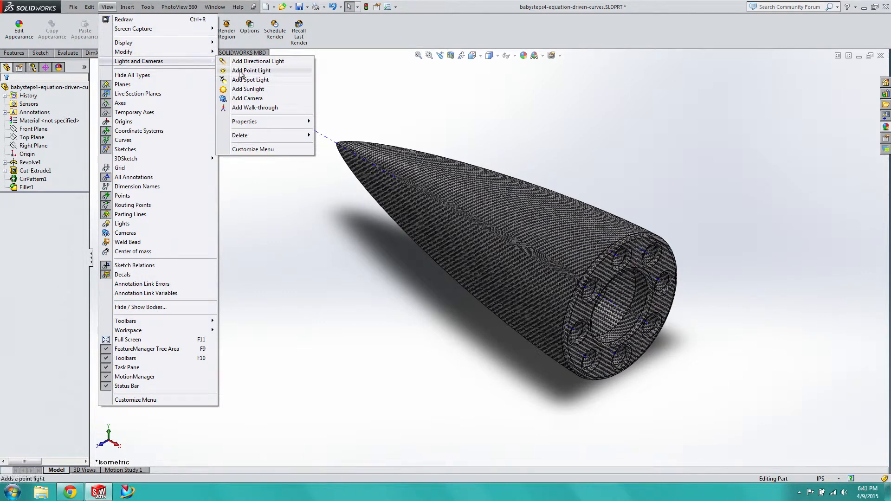
{"action": "left_click", "coordinate": [246, 98]}
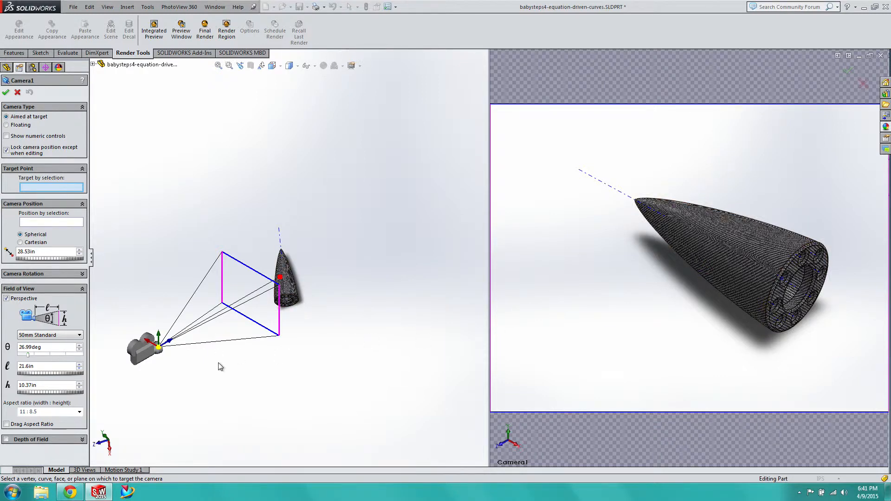
{"action": "left_click", "coordinate": [281, 68]}
{"action": "left_click", "coordinate": [320, 95]}
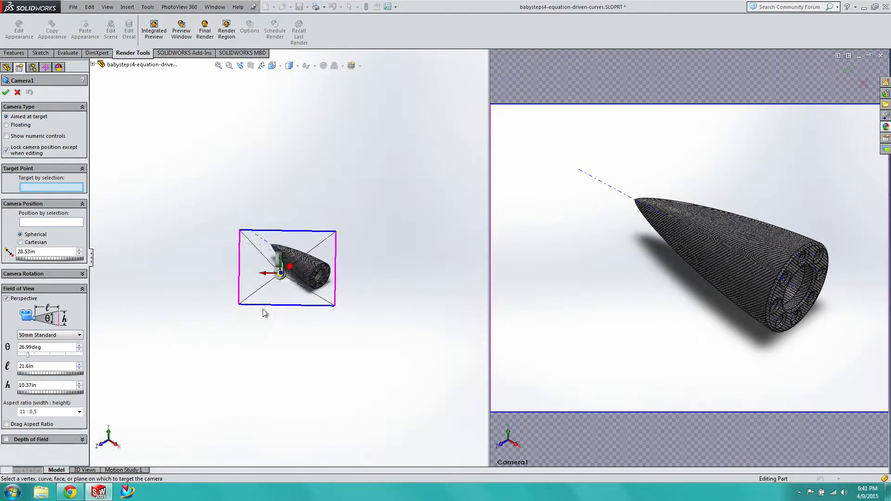
{"action": "left_click_drag", "start_coordinate": [296, 283], "coordinate": [217, 186]}
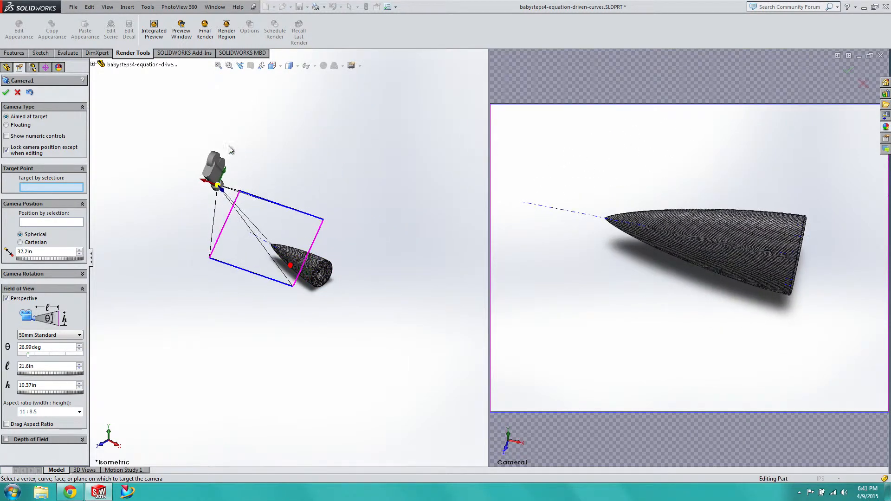
- Reposition the camera in the left view so it faces the part from the side, about 17.7 in from its target
{"action": "left_click", "coordinate": [288, 62]}
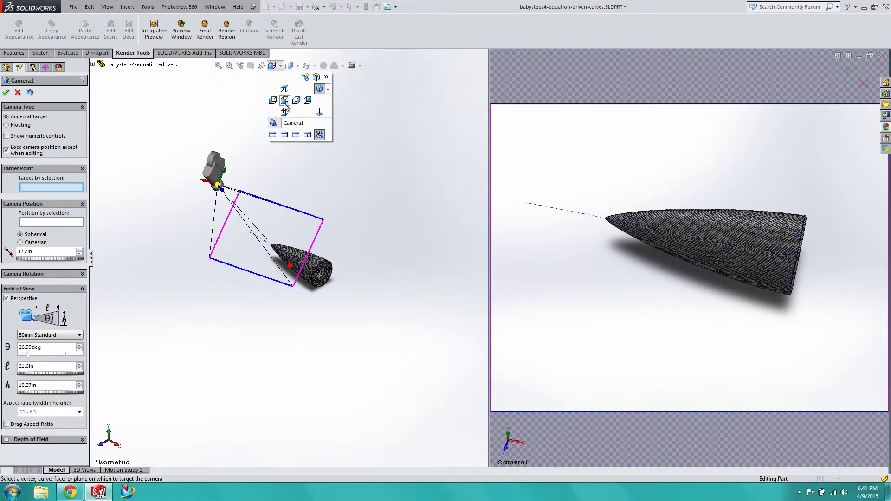
{"action": "left_click", "coordinate": [276, 106]}
{"action": "left_click_drag", "start_coordinate": [352, 149], "coordinate": [182, 421]}
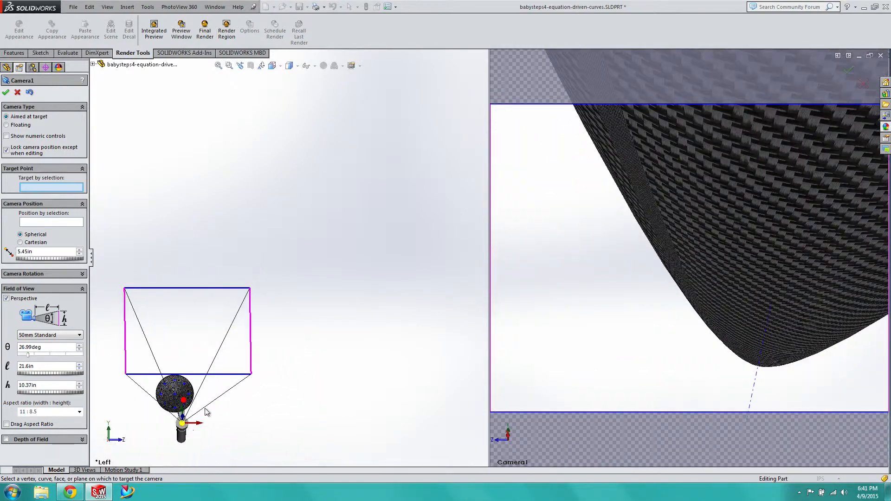
{"action": "scroll", "coordinate": [232, 377], "scroll_direction": "up", "scroll_amount": 6}
{"action": "left_click_drag", "start_coordinate": [251, 325], "coordinate": [297, 315]}
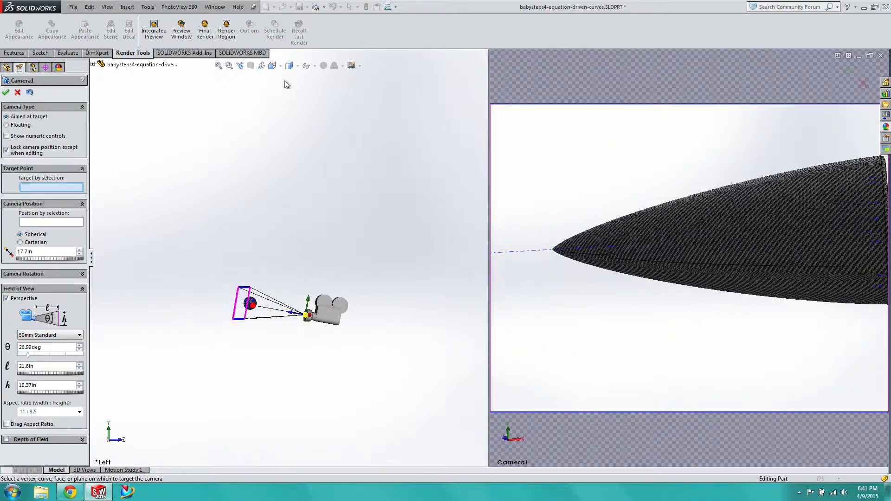
- Move the camera toward the nose tip in the top view and raise it above the part in the isometric view
{"action": "left_click", "coordinate": [273, 65]}
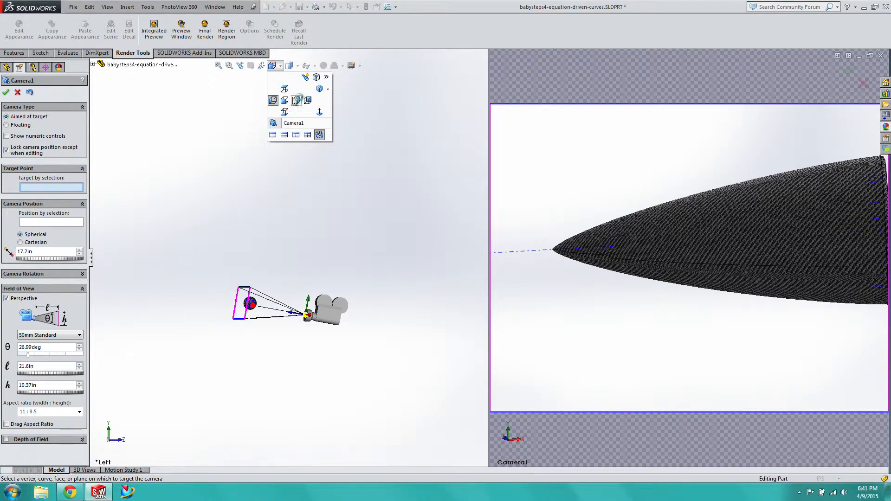
{"action": "left_click", "coordinate": [284, 88]}
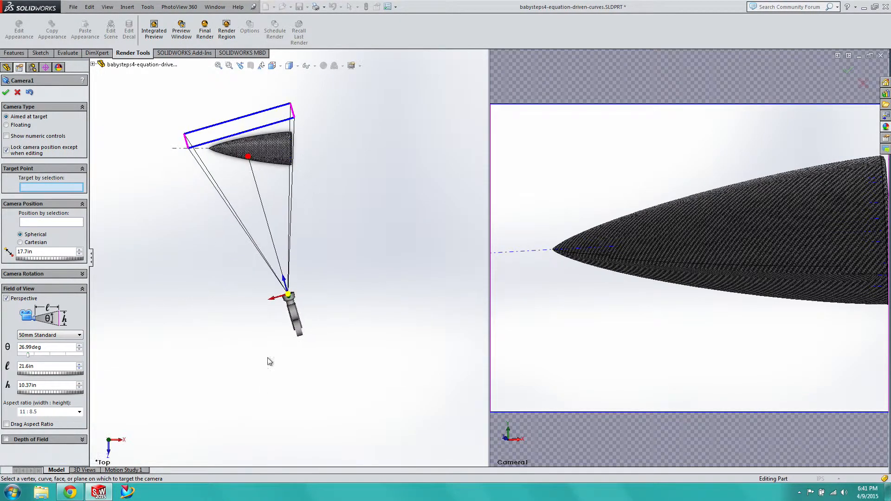
{"action": "left_click_drag", "start_coordinate": [298, 303], "coordinate": [208, 243]}
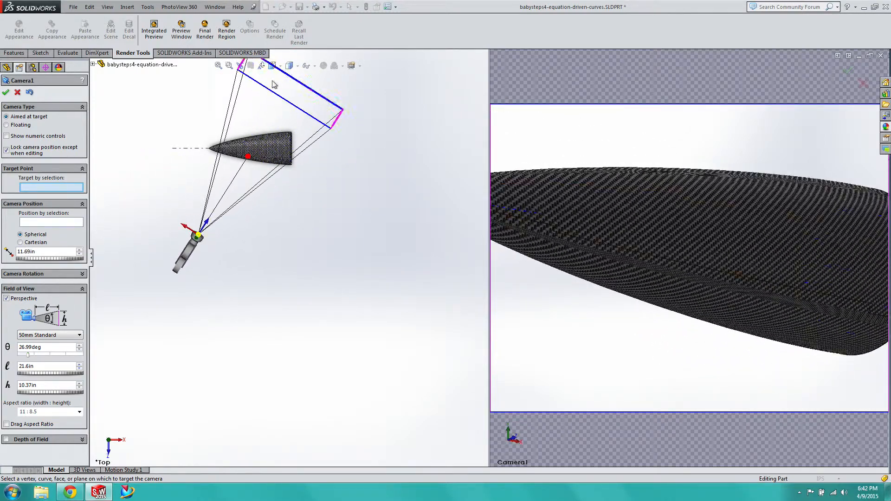
{"action": "left_click", "coordinate": [272, 66]}
{"action": "left_click", "coordinate": [320, 91]}
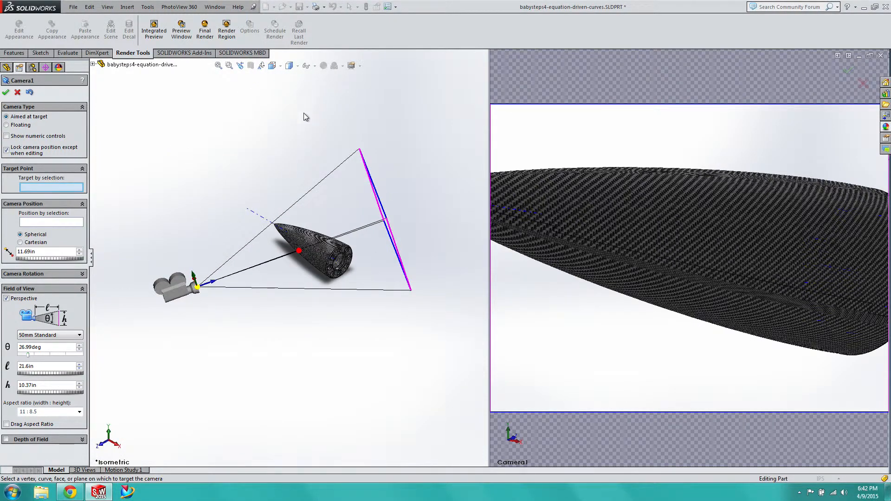
{"action": "left_click_drag", "start_coordinate": [182, 289], "coordinate": [138, 219]}
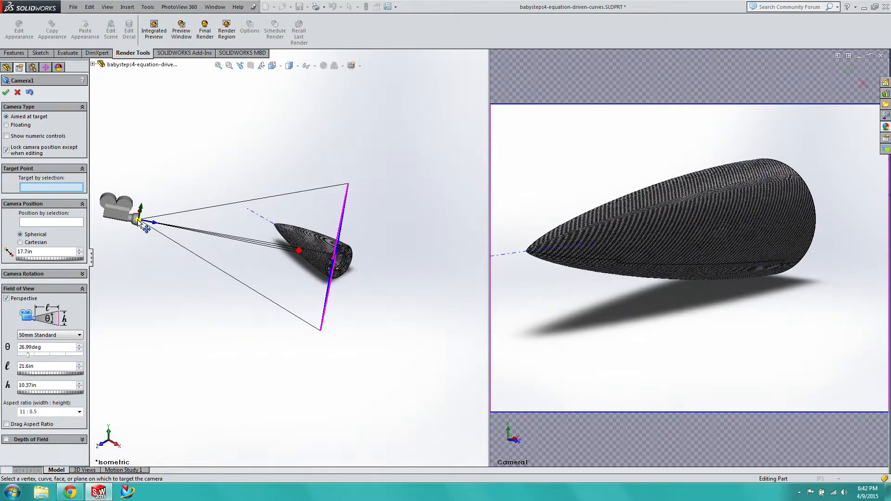
- Fine-tune the camera in the top and isometric views to about 15.98 in from its target, and accept it
{"action": "left_click", "coordinate": [280, 67]}
{"action": "left_click", "coordinate": [284, 88]}
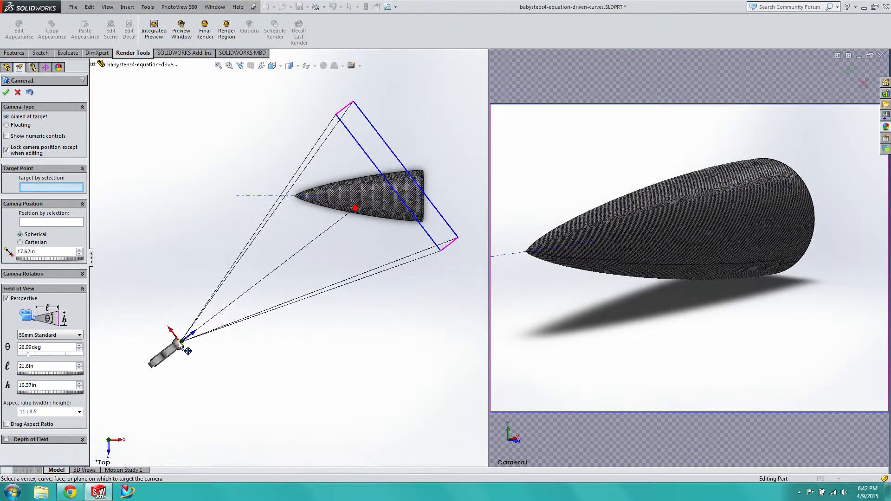
{"action": "left_click_drag", "start_coordinate": [184, 348], "coordinate": [177, 309]}
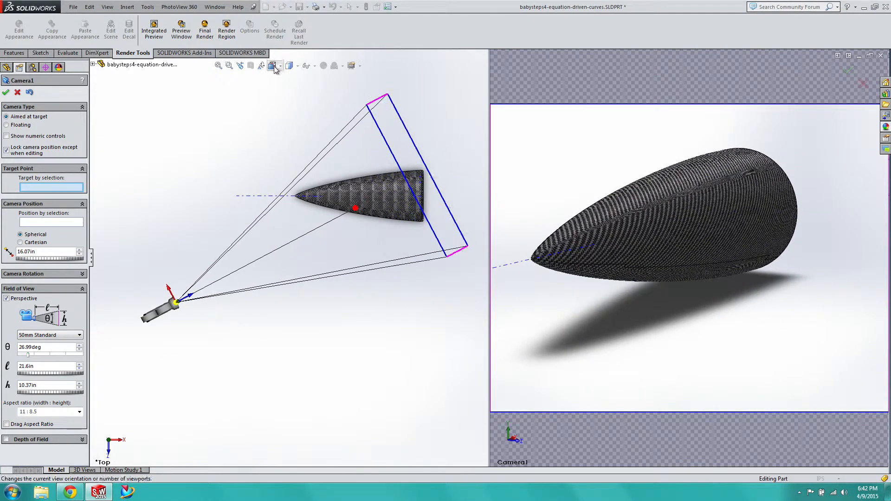
{"action": "left_click", "coordinate": [272, 66]}
{"action": "left_click", "coordinate": [320, 89]}
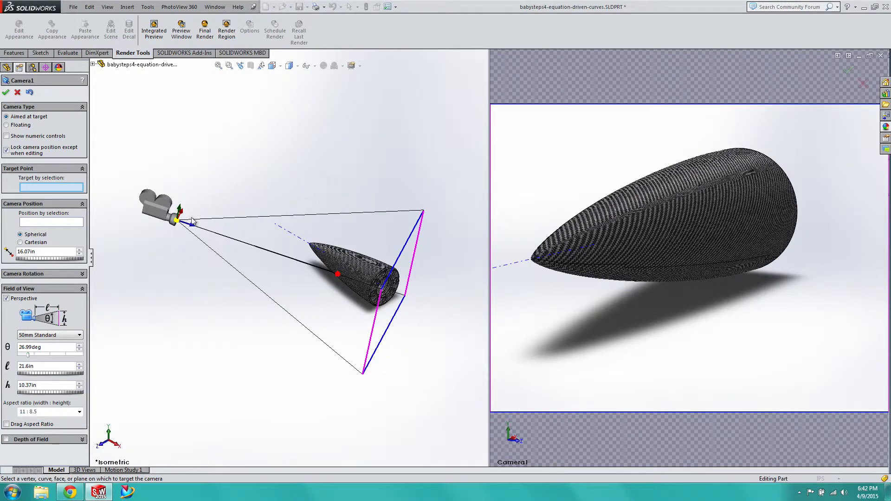
{"action": "left_click_drag", "start_coordinate": [184, 230], "coordinate": [183, 236]}
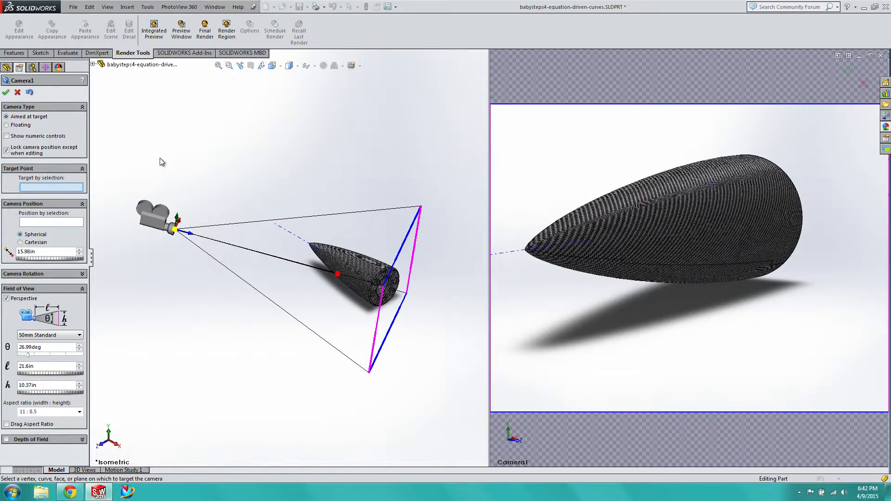
{"action": "left_click", "coordinate": [6, 91]}
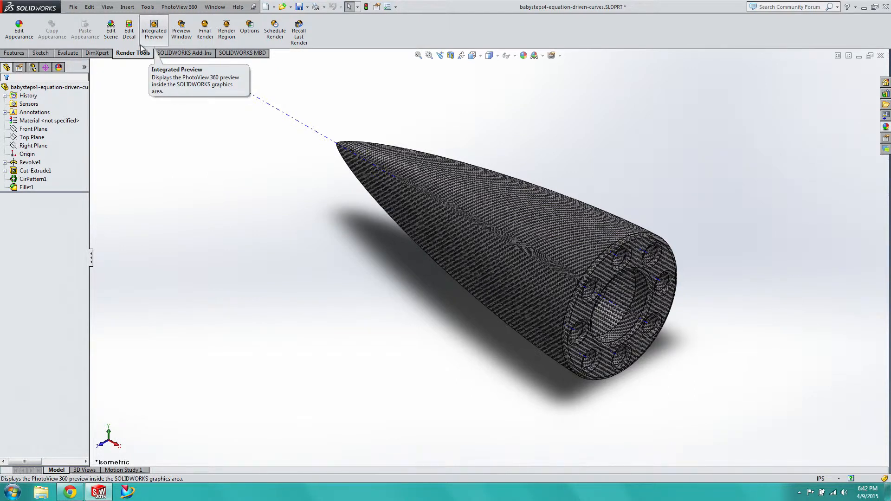
- Compare the Camera1 view with the isometric view, ending with the part seen through Camera1
{"action": "left_click", "coordinate": [472, 55]}
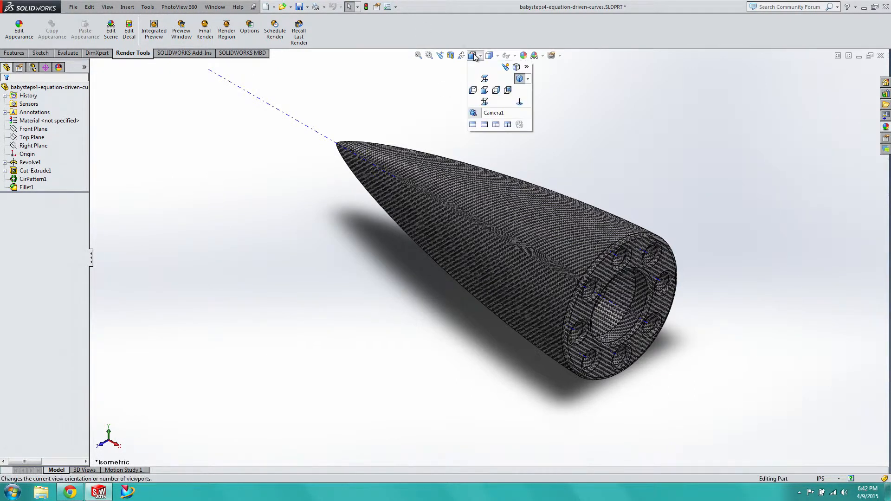
{"action": "left_click", "coordinate": [487, 113]}
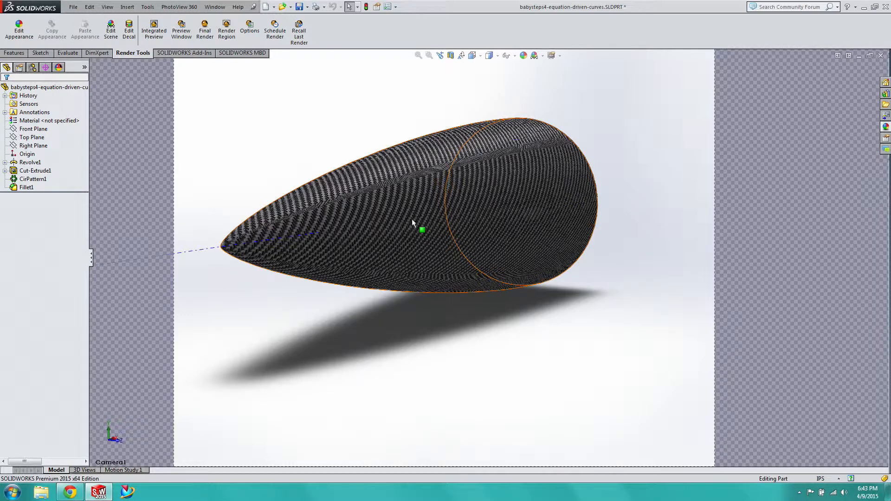
{"action": "left_click", "coordinate": [472, 56]}
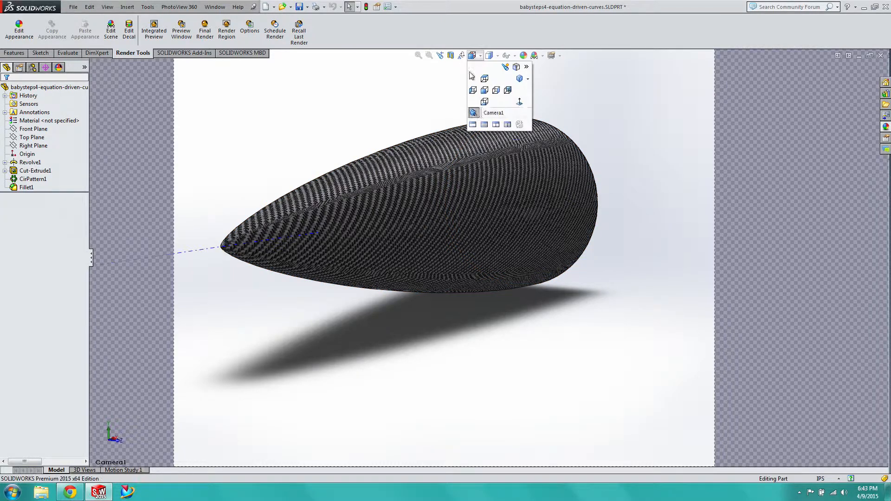
{"action": "left_click", "coordinate": [520, 78]}
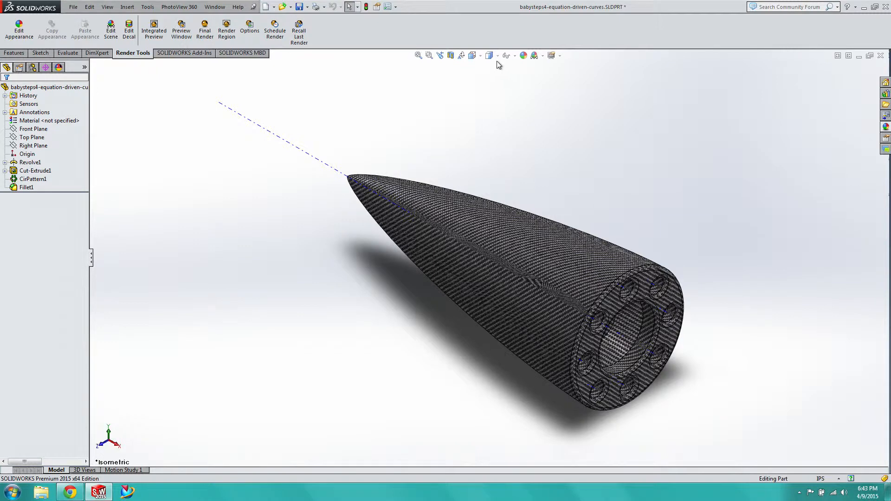
{"action": "left_click", "coordinate": [472, 55]}
{"action": "left_click", "coordinate": [487, 113]}
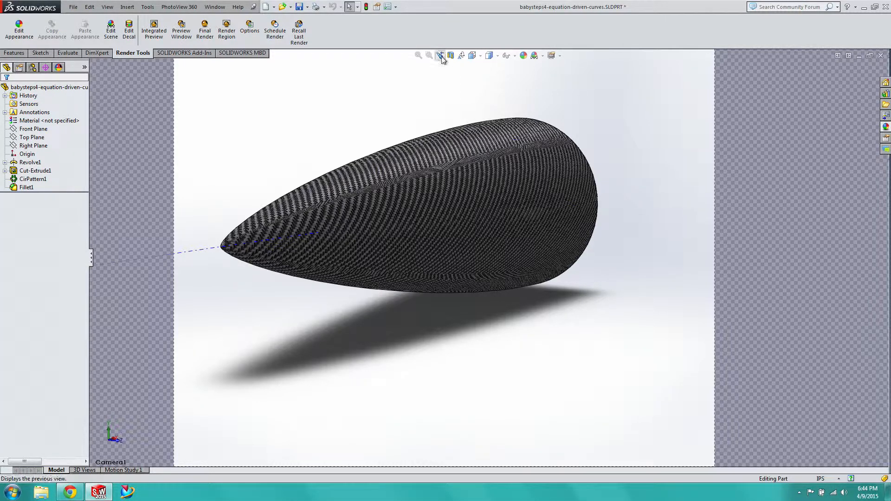
- Try the Reflective Floor Black and Traffic Lights studio scenes, and accept Reflective Floor Black as the scene
{"action": "left_click", "coordinate": [110, 30]}
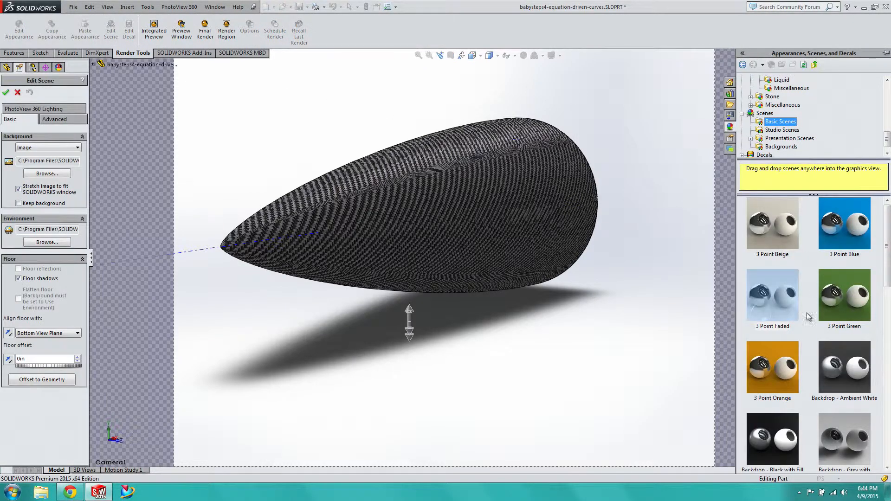
{"action": "left_click", "coordinate": [777, 130]}
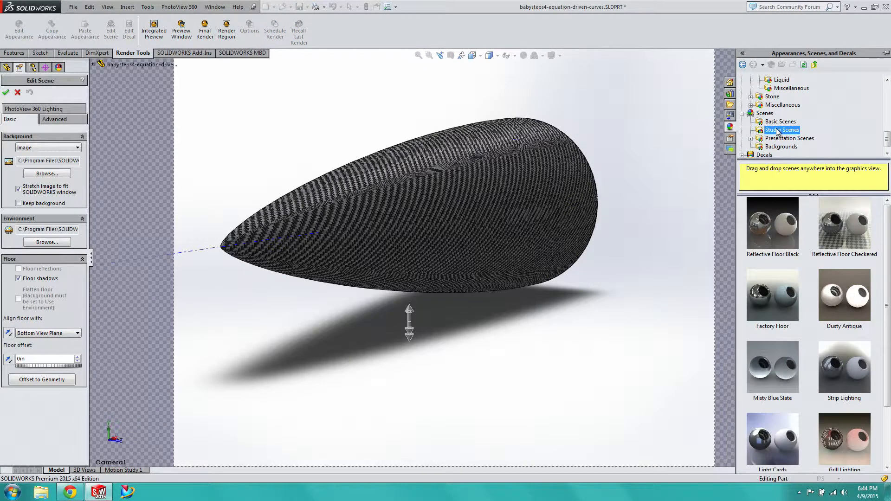
{"action": "double_click", "coordinate": [794, 241]}
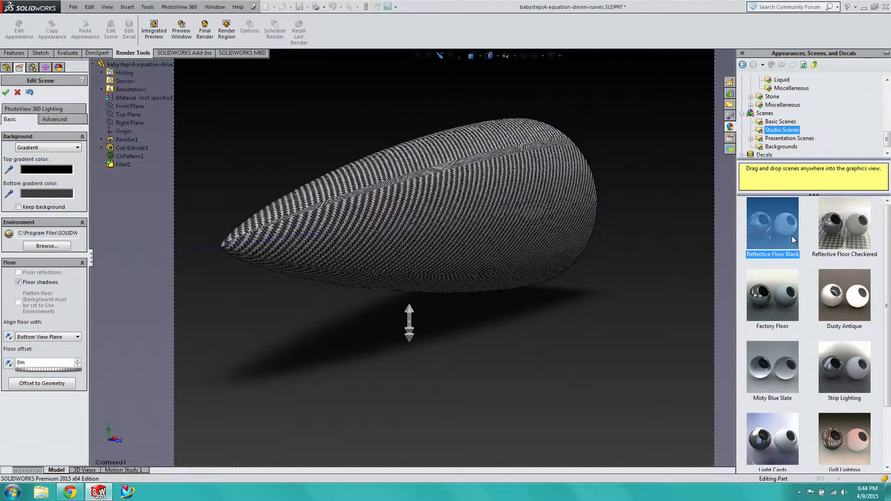
{"action": "scroll", "coordinate": [802, 348], "scroll_direction": "down", "scroll_amount": 2}
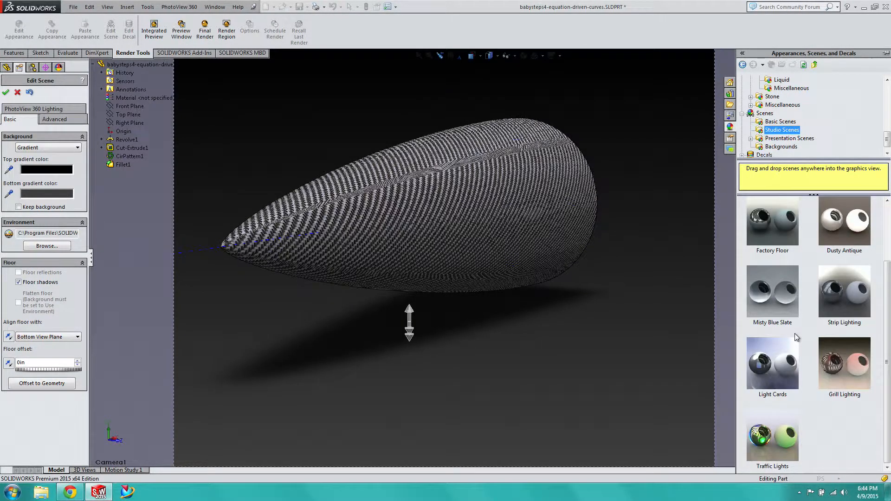
{"action": "double_click", "coordinate": [790, 418]}
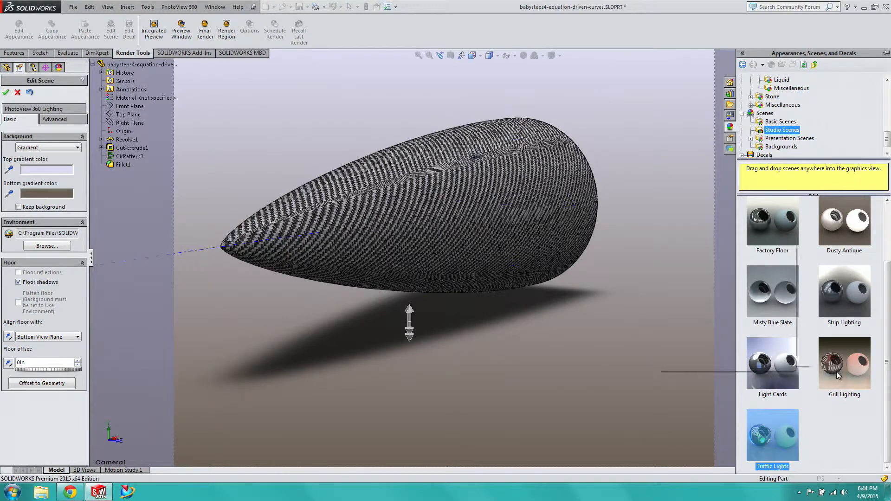
{"action": "scroll", "coordinate": [798, 242], "scroll_direction": "up", "scroll_amount": 2}
{"action": "double_click", "coordinate": [788, 228]}
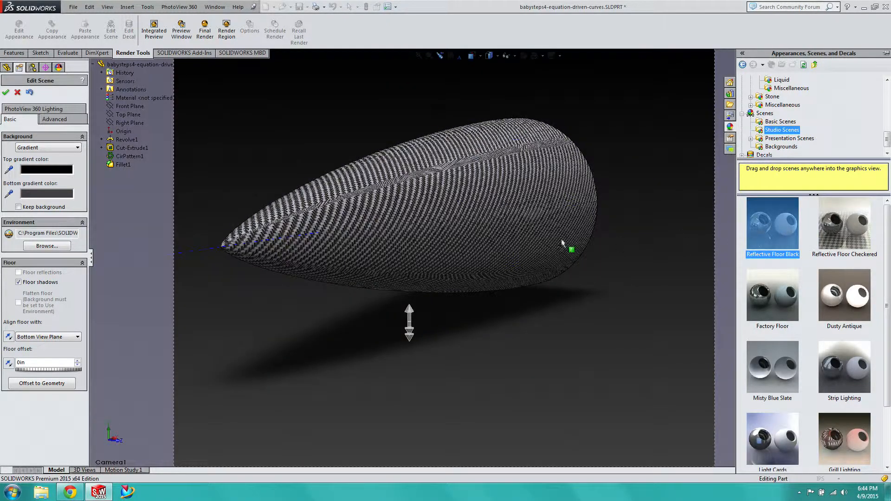
{"action": "left_click", "coordinate": [5, 92]}
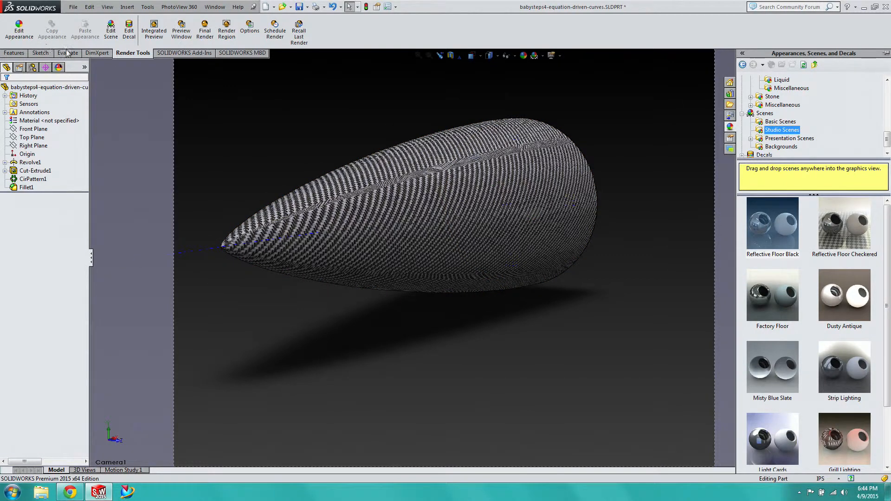
{"action": "left_click", "coordinate": [695, 105]}
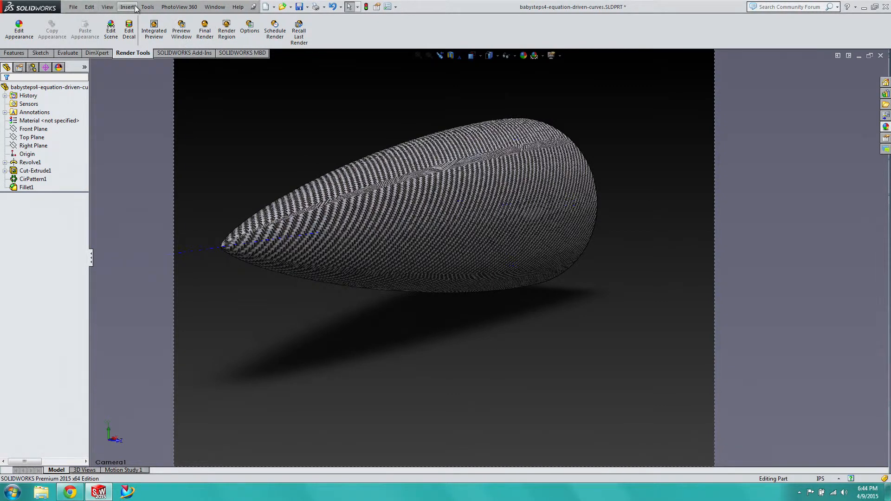
- Add a point light and place it just beyond the lower side of the nose cone's wide rounded end
{"action": "left_click", "coordinate": [110, 8]}
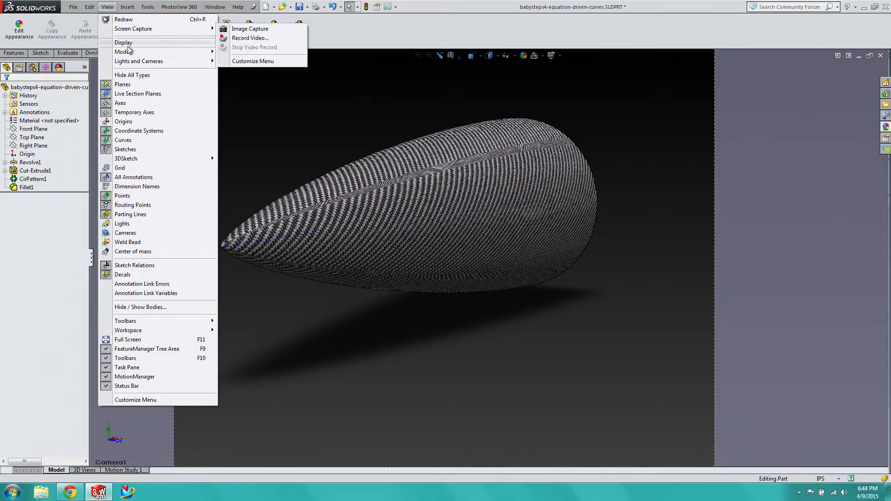
{"action": "mouse_move", "coordinate": [134, 63]}
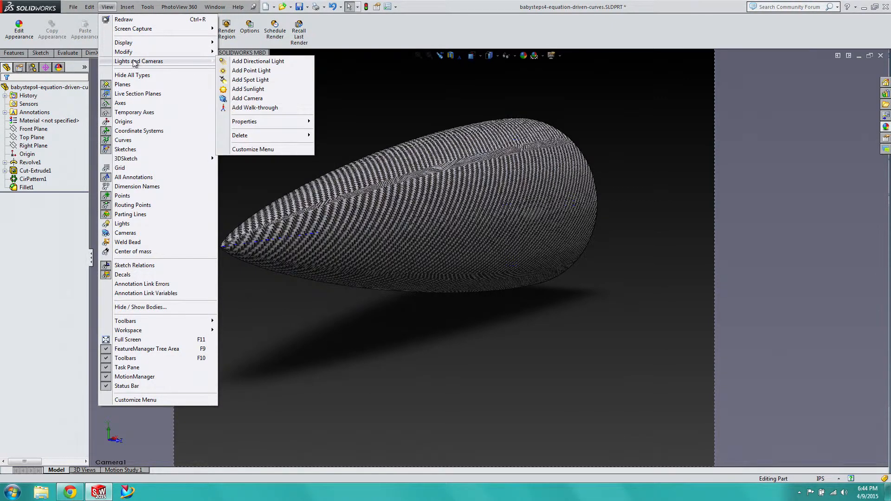
{"action": "left_click", "coordinate": [248, 70]}
{"action": "mouse_move", "coordinate": [263, 250]}
{"action": "left_mouse_down"}
{"action": "mouse_move", "coordinate": [604, 293]}
{"action": "mouse_move", "coordinate": [606, 282]}
{"action": "mouse_move", "coordinate": [563, 256]}
{"action": "mouse_move", "coordinate": [588, 293]}
{"action": "mouse_move", "coordinate": [611, 298]}
{"action": "mouse_move", "coordinate": [541, 302]}
{"action": "mouse_move", "coordinate": [596, 264]}
{"action": "mouse_move", "coordinate": [607, 293]}
{"action": "left_mouse_up"}
- Turn the point light on in PhotoView 360 with a brightness of 0.5 w/srm^2, and accept it
{"action": "left_click", "coordinate": [69, 111]}
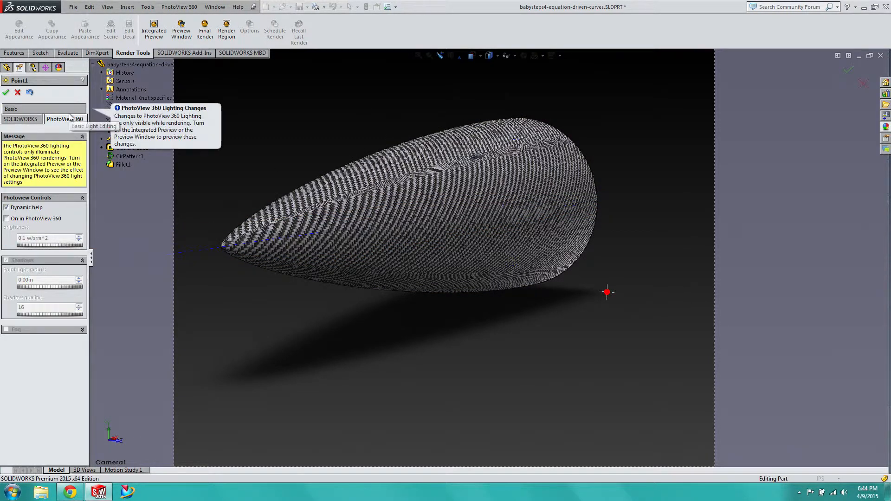
{"action": "left_click", "coordinate": [29, 121]}
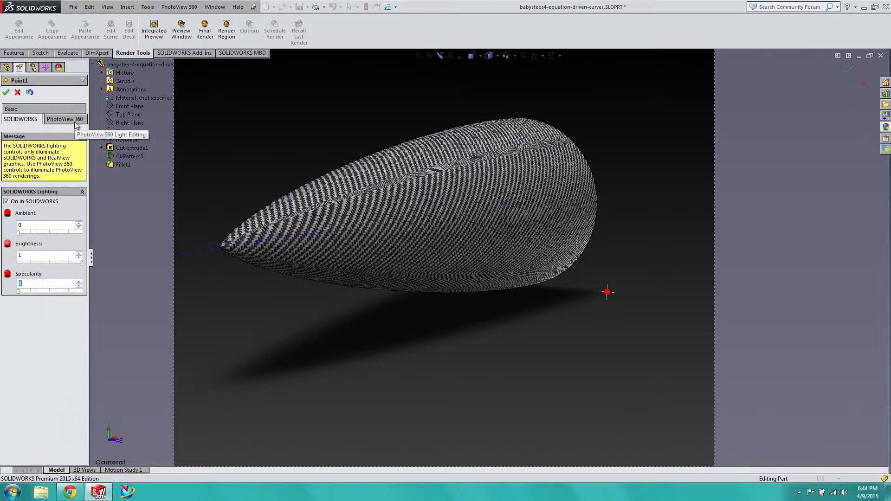
{"action": "left_click", "coordinate": [71, 121]}
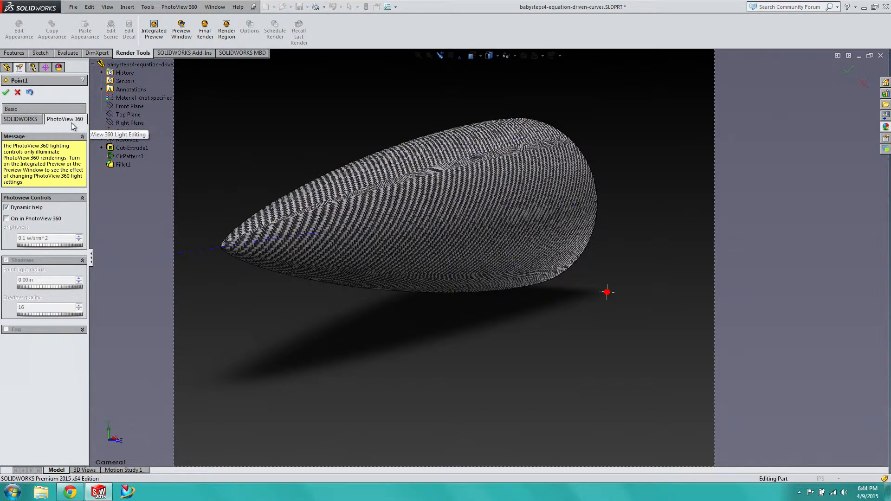
{"action": "left_click", "coordinate": [25, 217]}
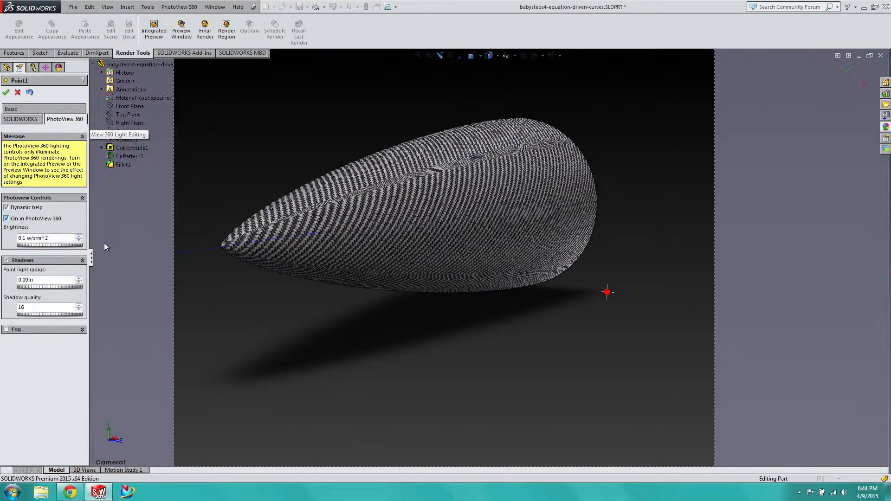
{"action": "left_click", "coordinate": [79, 236]}
{"action": "left_click", "coordinate": [79, 236]}
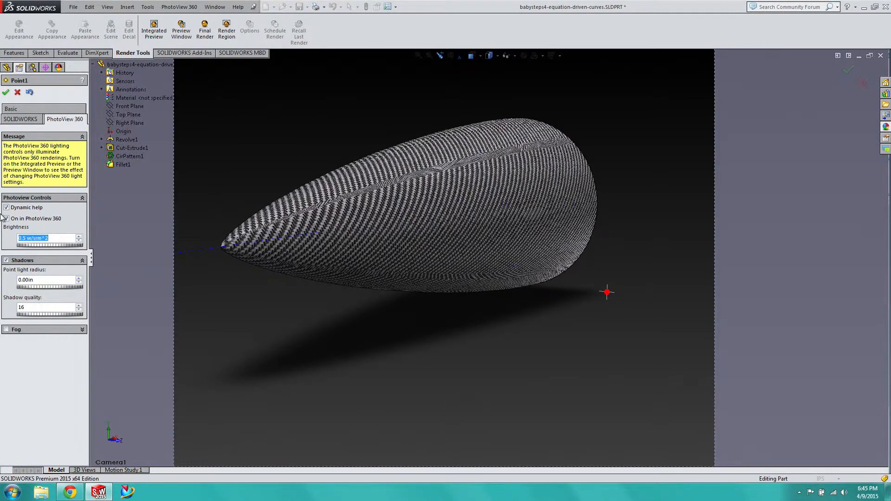
{"action": "left_click", "coordinate": [5, 93]}
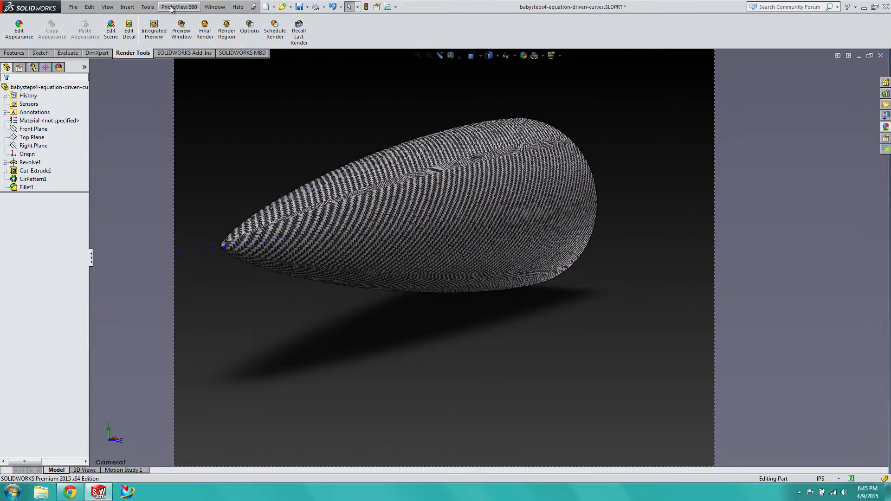
- Preview the lit nose cone in the PhotoView 360 preview window, and close the preview
{"action": "left_click", "coordinate": [183, 31]}
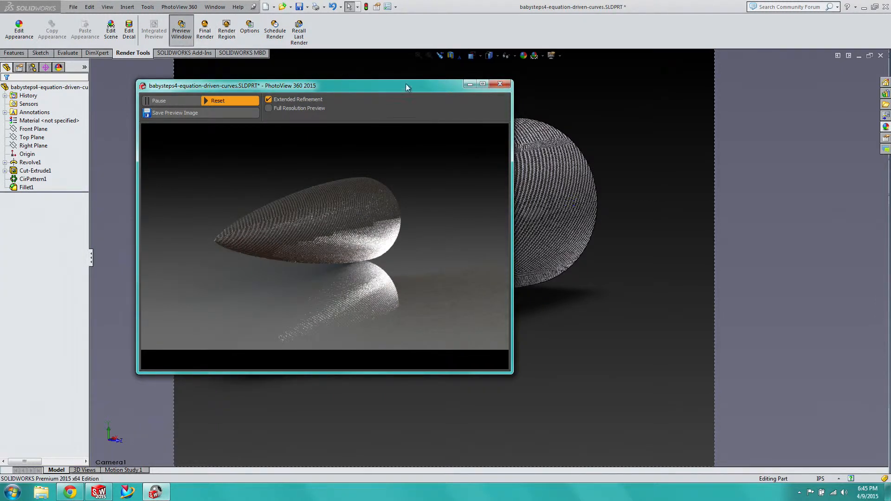
{"action": "left_click", "coordinate": [495, 84]}
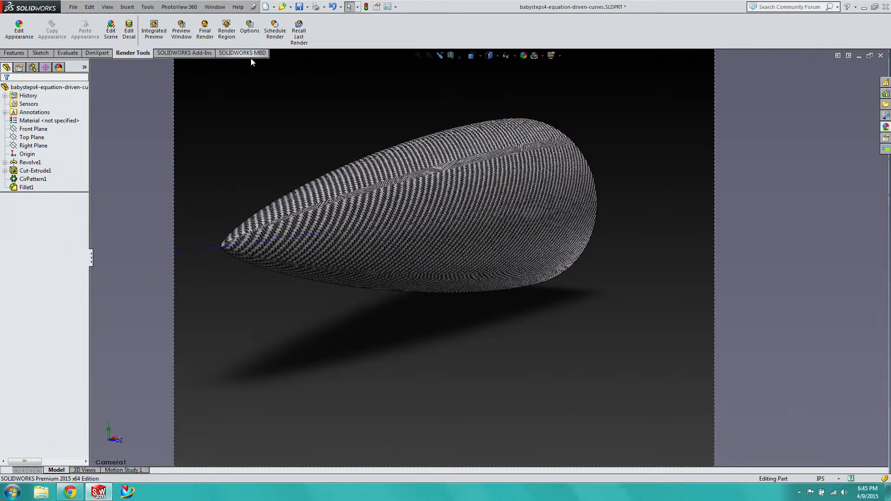
- Review and accept the PhotoView 360 output image options, and start the final render
{"action": "left_click", "coordinate": [249, 26]}
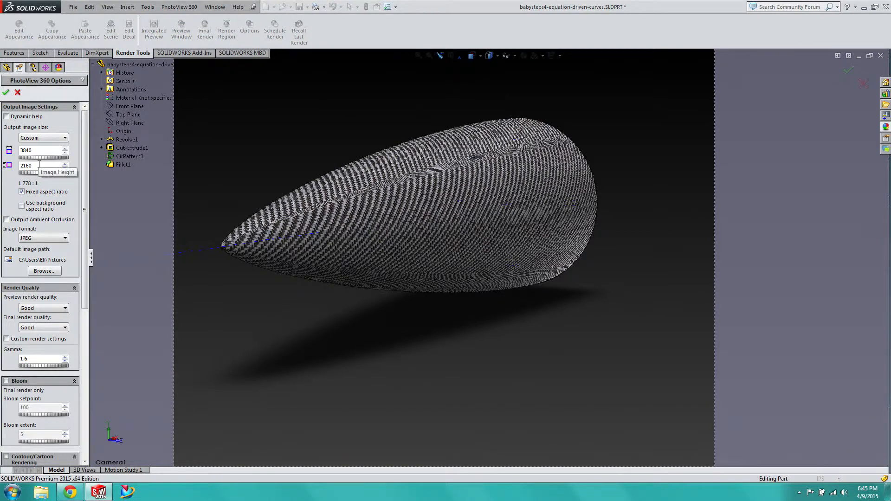
{"action": "left_click", "coordinate": [5, 93]}
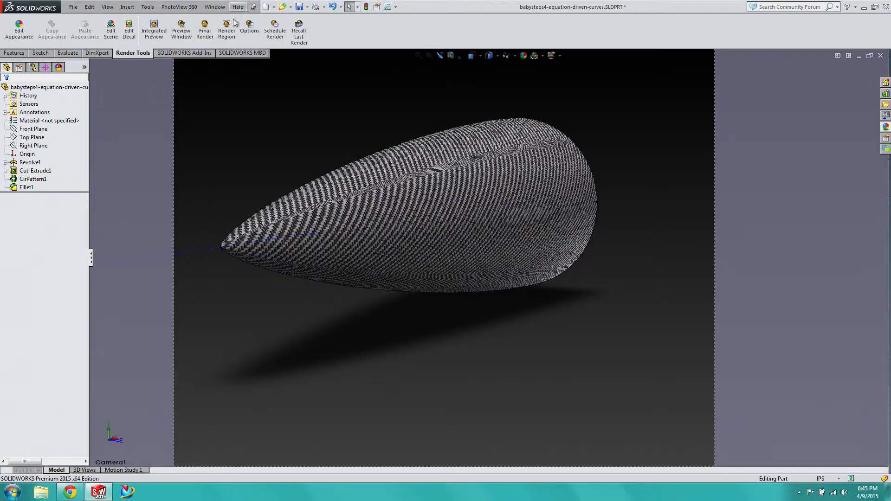
{"action": "left_click", "coordinate": [213, 39]}
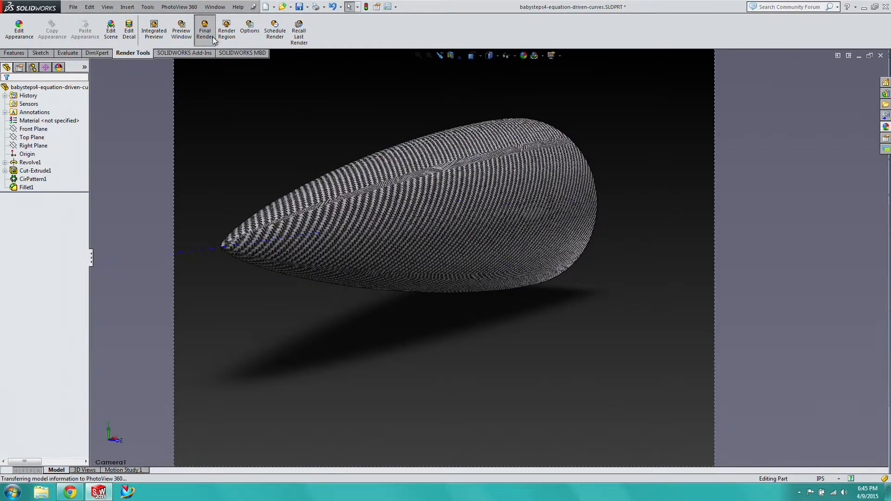